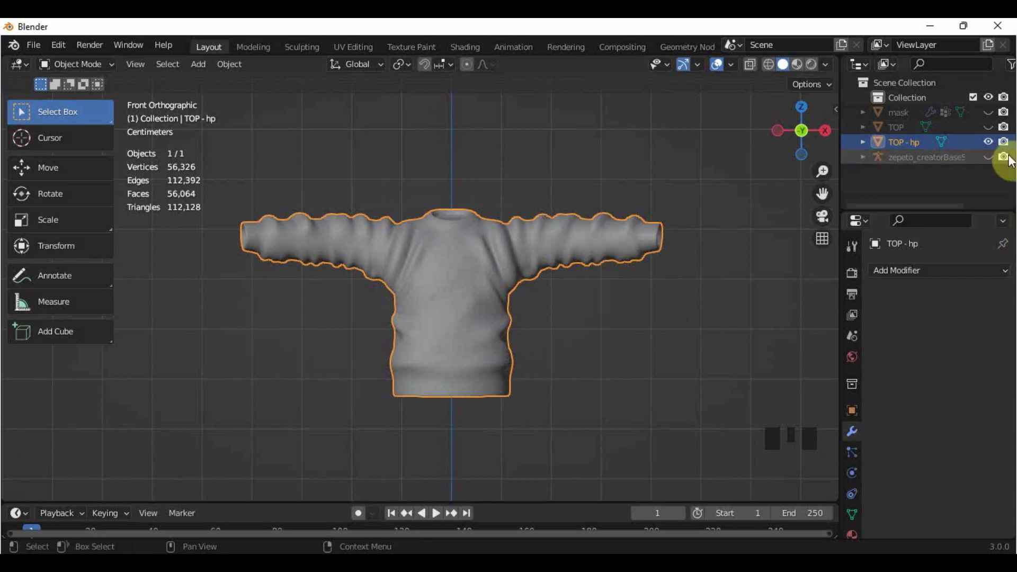
- Unhide the low-poly TOP and select it together with TOP - hp
left_click(988, 127)
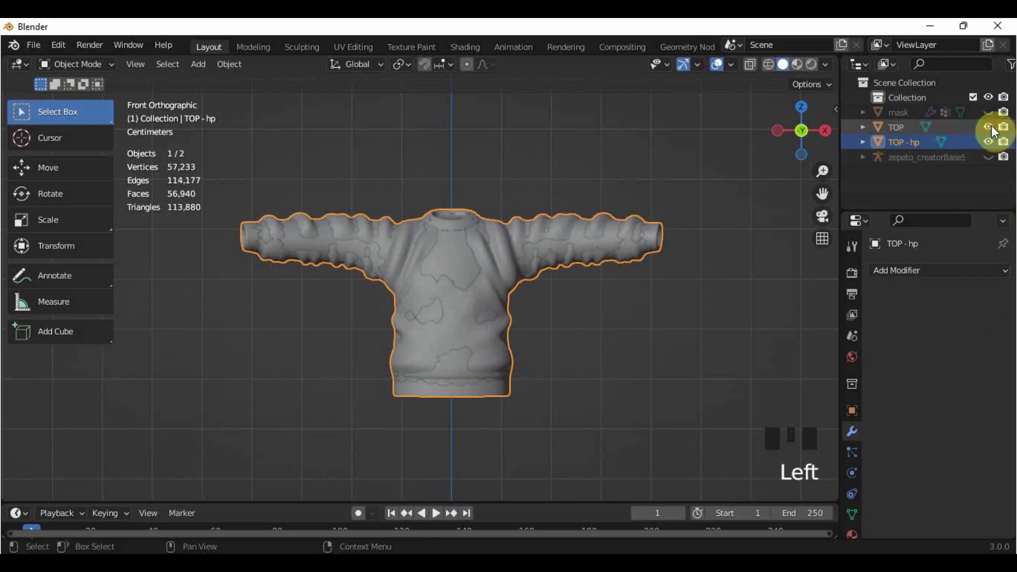
left_click(901, 126, "shift")
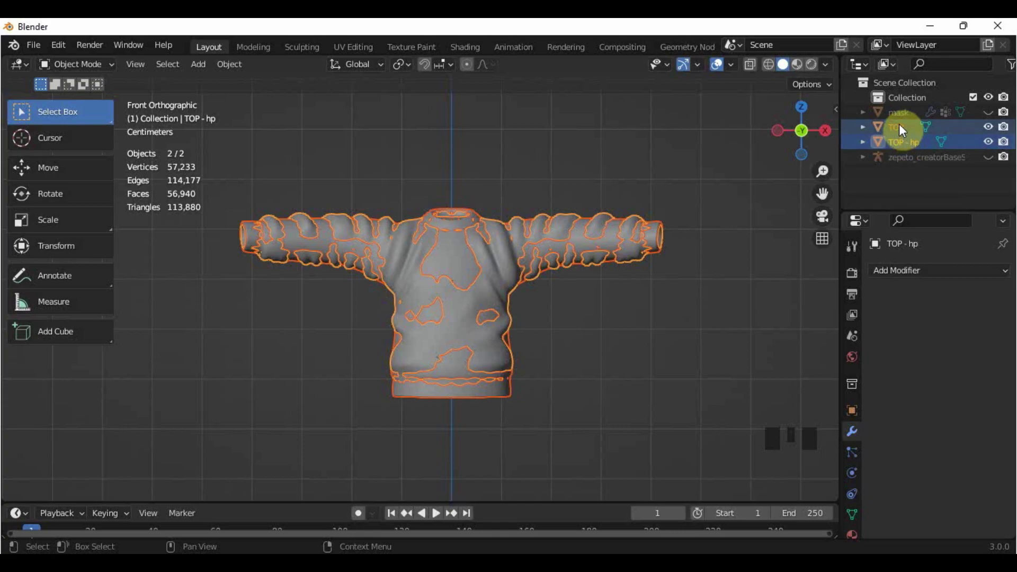
- Switch to the Shading workspace and frame the sweater in front orthographic view
left_click(468, 47)
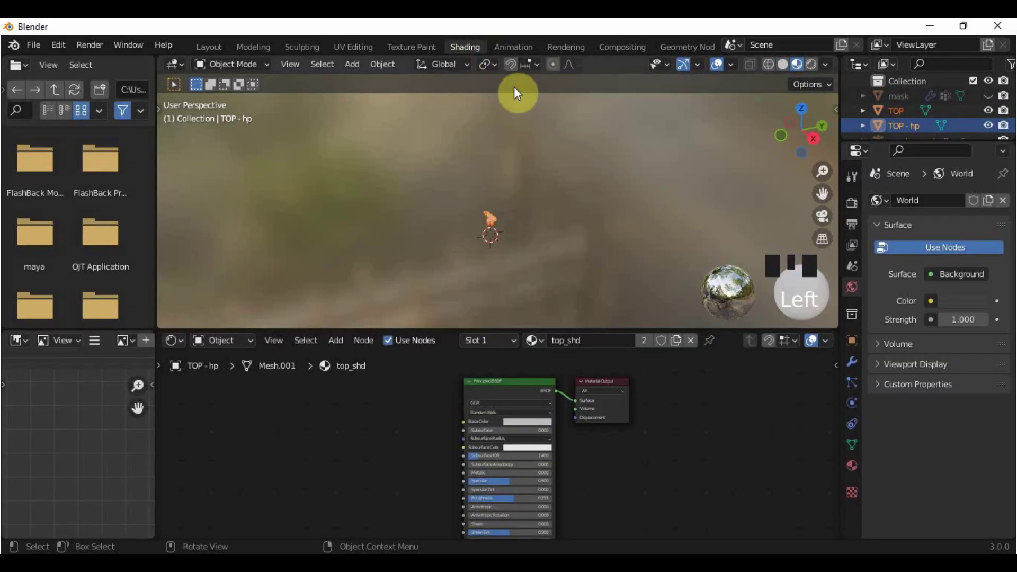
scroll(520, 252, "up", 9)
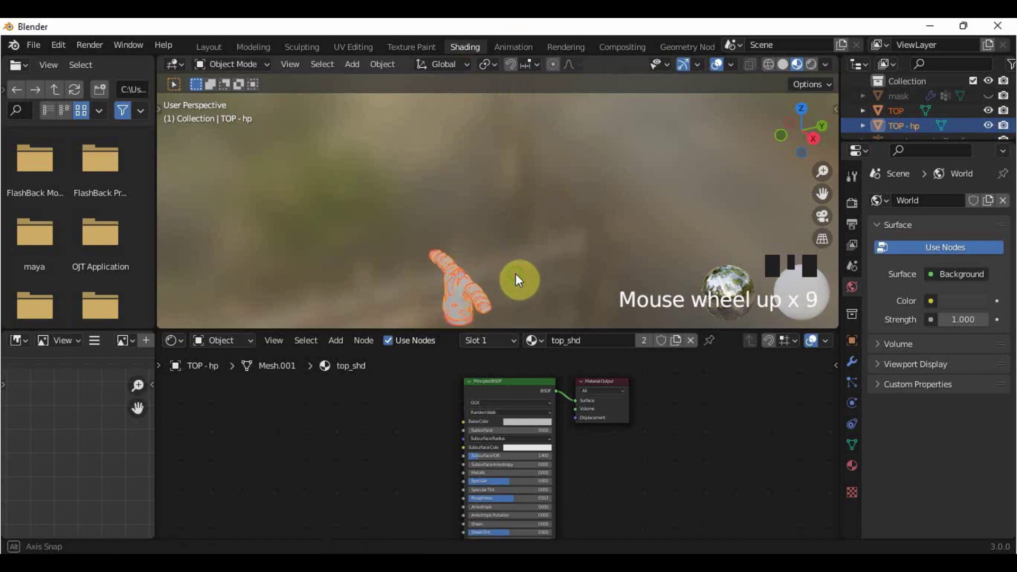
middle_click_drag(516, 274, 555, 200)
key("KP_1")
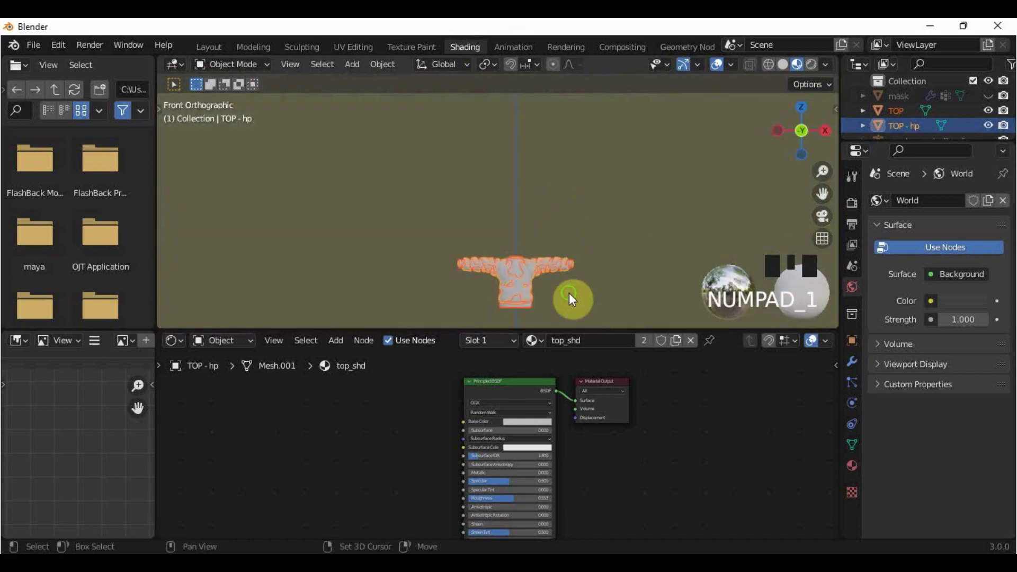
middle_click_drag(570, 294, 562, 241, "shift")
scroll(556, 225, "up", 4)
middle_click_drag(406, 477, 422, 408)
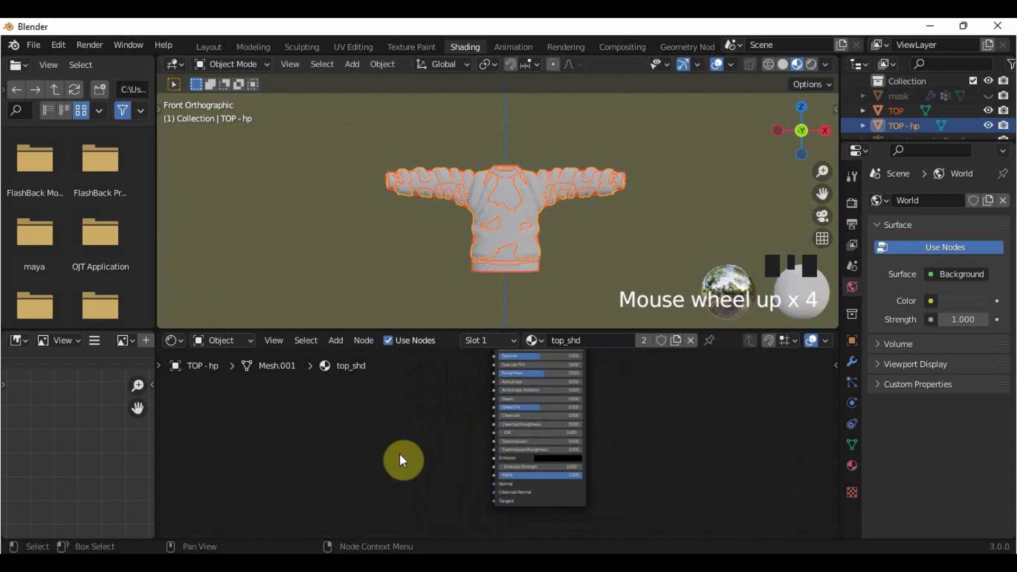
- Add a Normal Map node to top_shd, placed left of the Principled BSDF
key("shift+a")
left_click(364, 381)
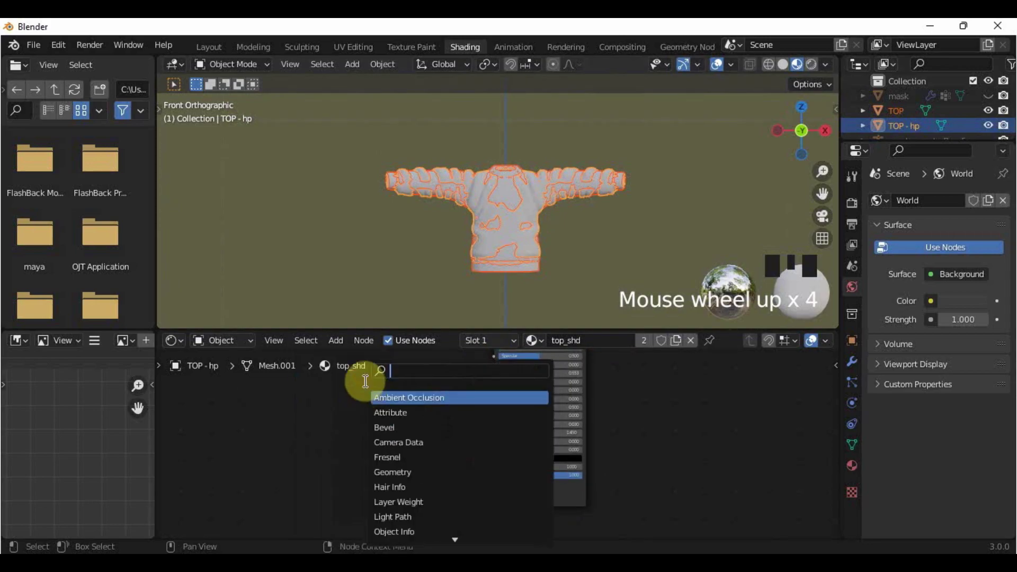
type("normal")
key("Down")
key("Return")
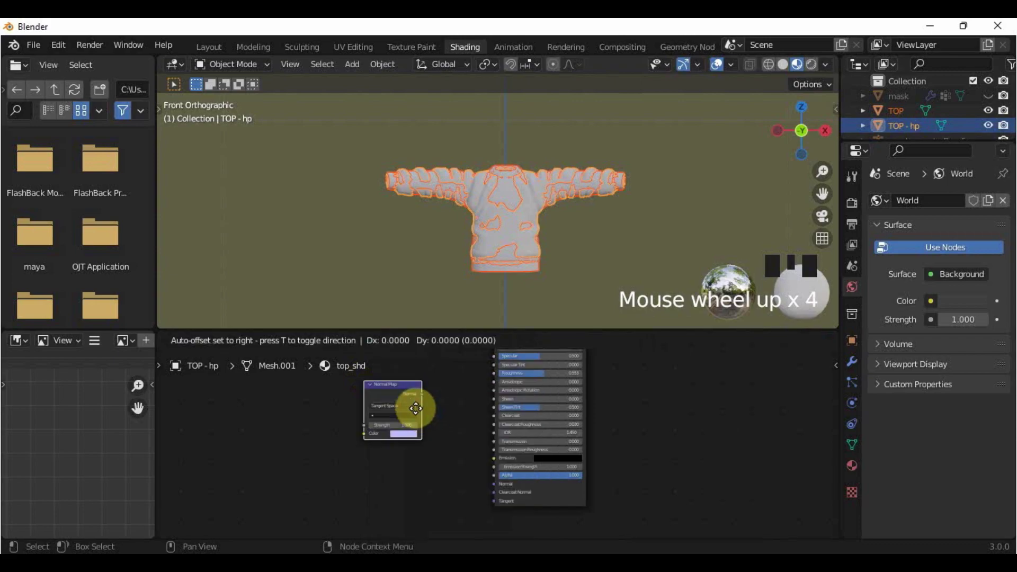
left_click(462, 478)
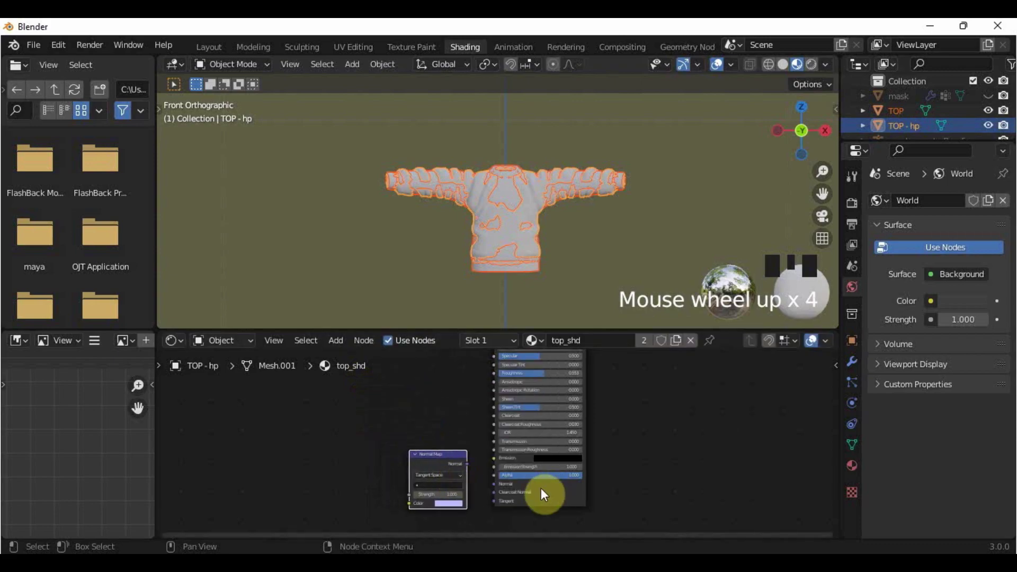
scroll(472, 504, "up", 6)
middle_click_drag(509, 444, 522, 495)
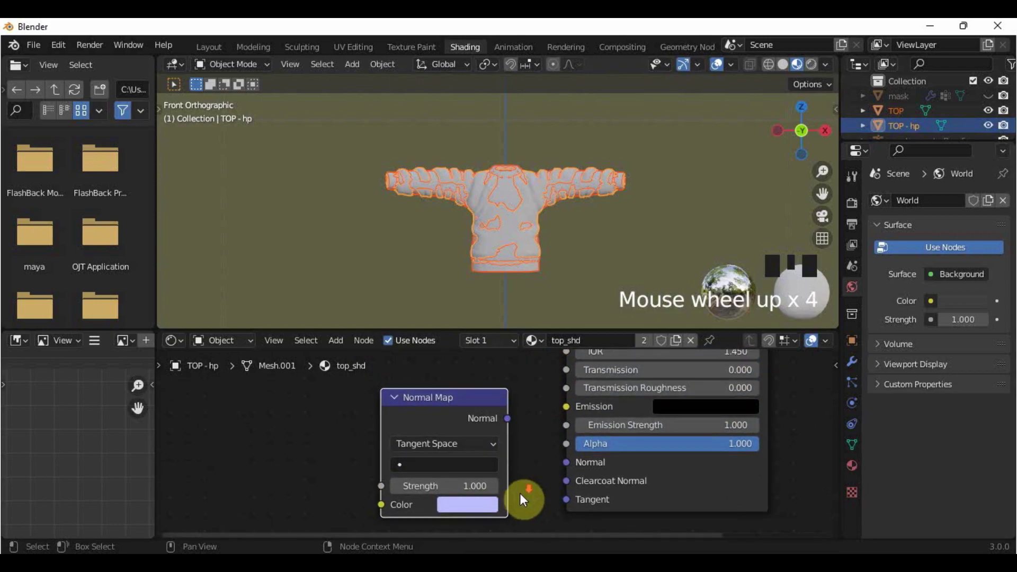
scroll(519, 493, "down", 1)
left_click_drag(428, 421, 451, 425)
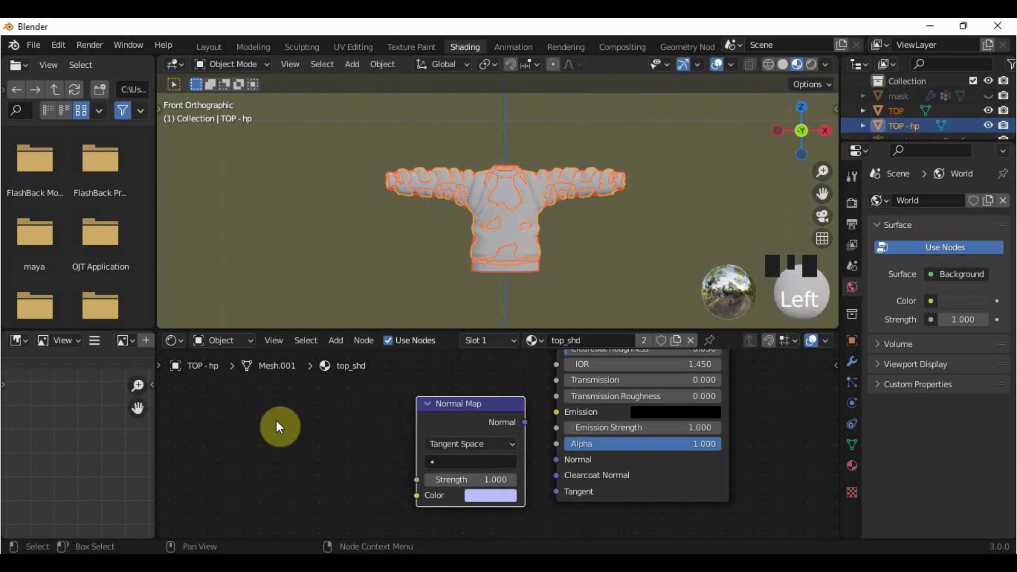
left_click(257, 417)
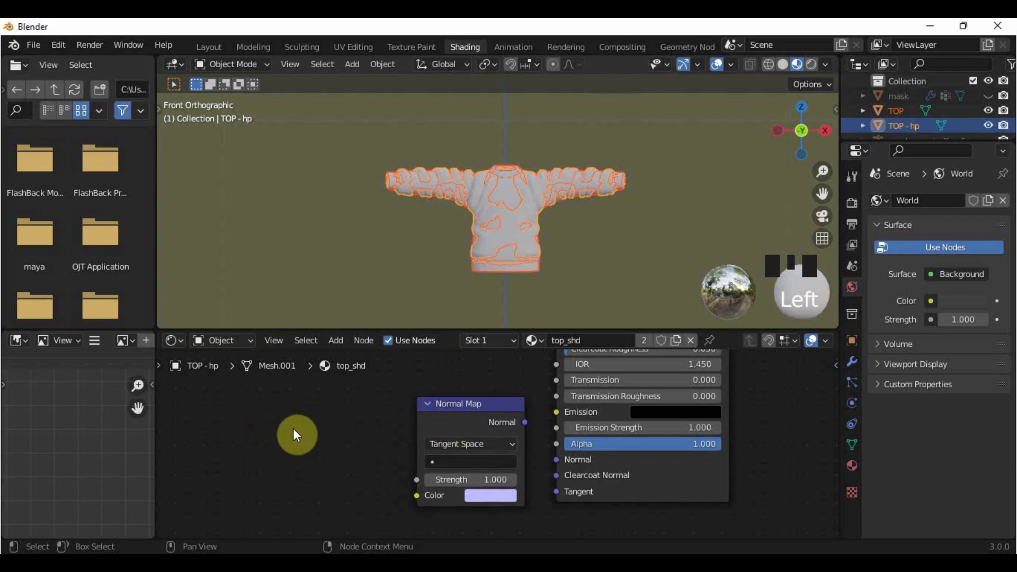
- Add an Image Texture node left of the Normal Map node
key("shift+a")
mouse_move(293, 429)
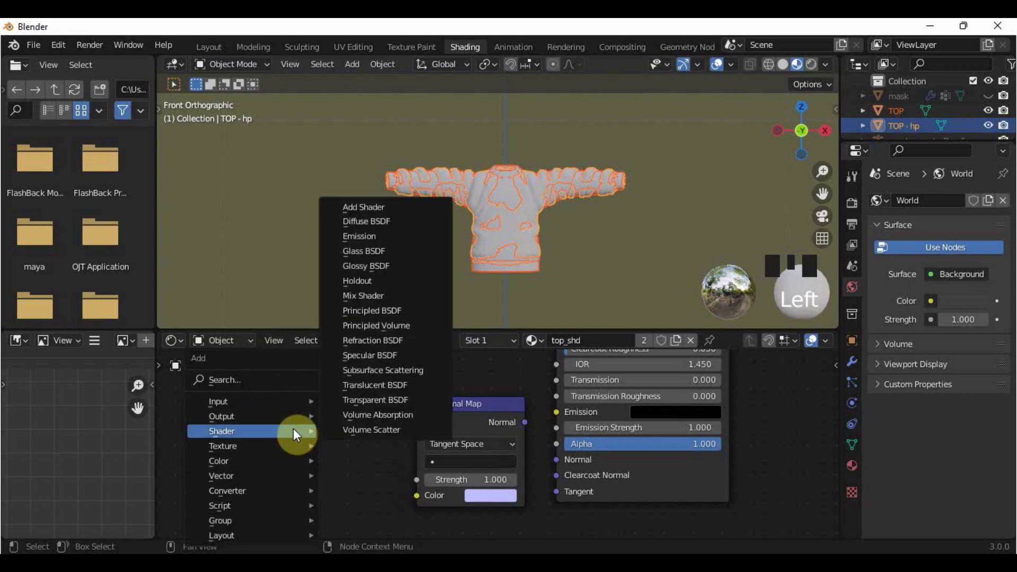
left_click(281, 381)
type("image")
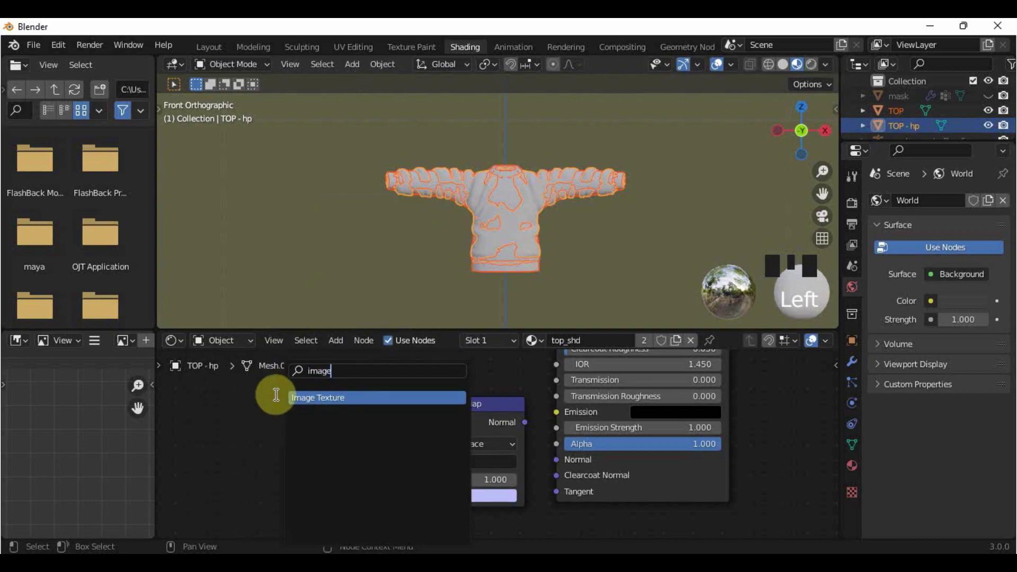
left_click(335, 399)
left_click(281, 396)
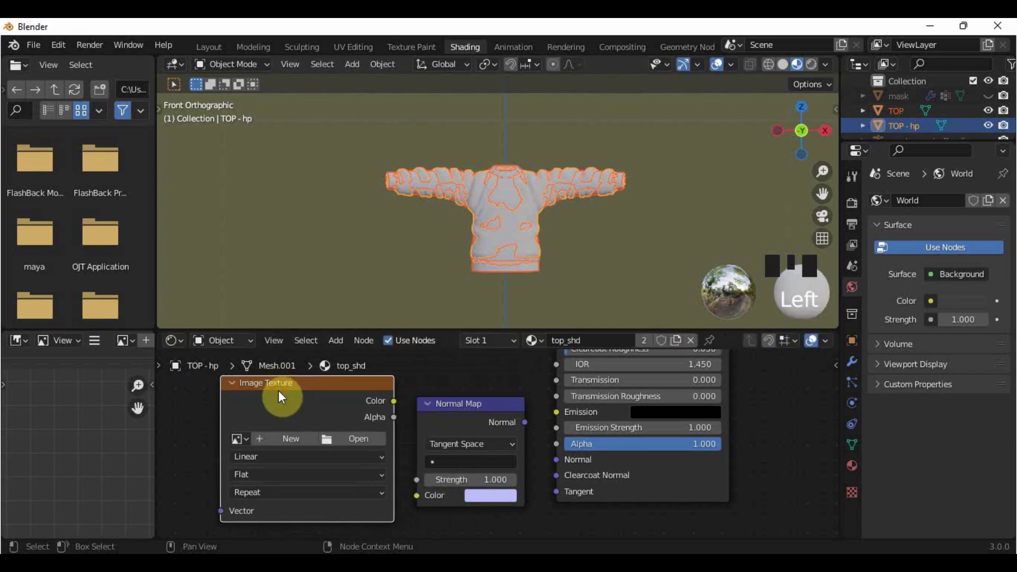
- Create a new 512 × 512 image named top_normal in the Image Texture node
left_click(287, 439)
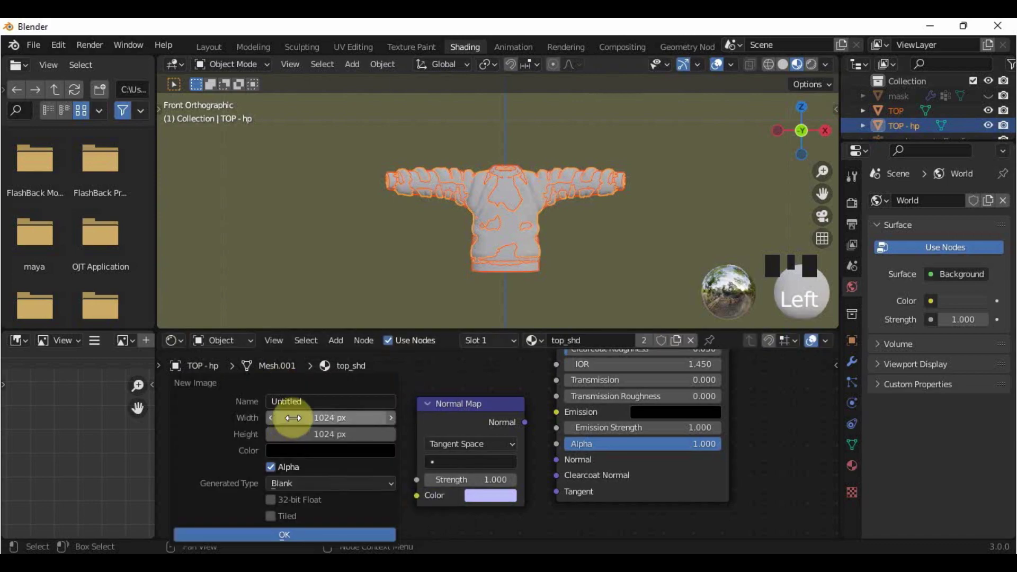
left_click(299, 402)
type("top")
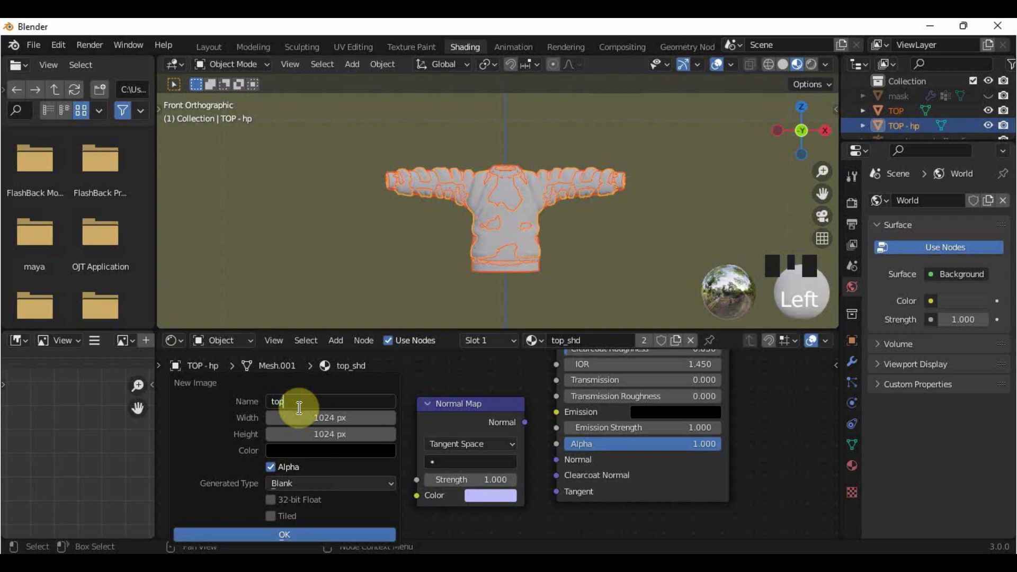
type("_normal")
left_click(328, 418)
type("512")
left_click(338, 434)
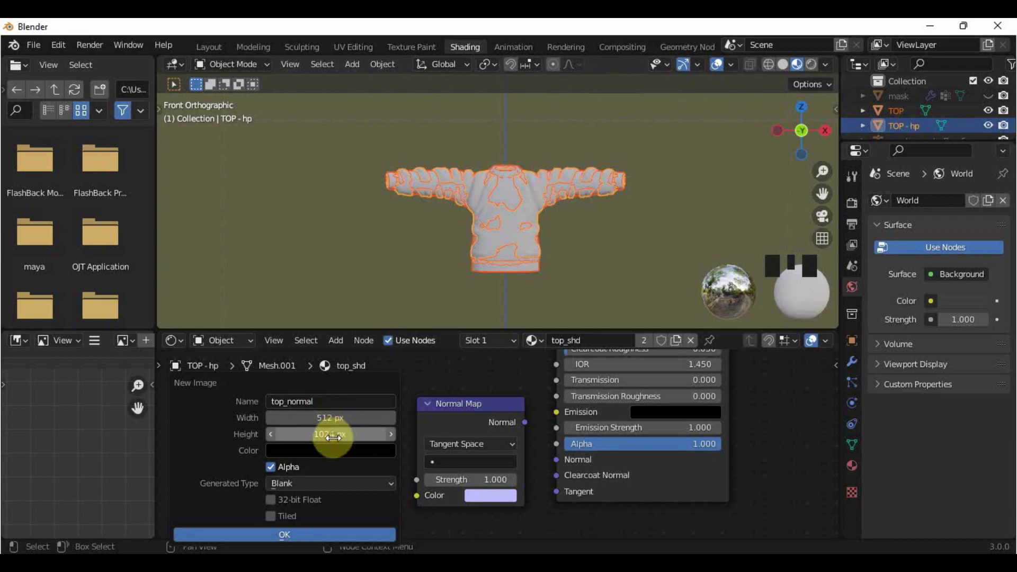
type("512")
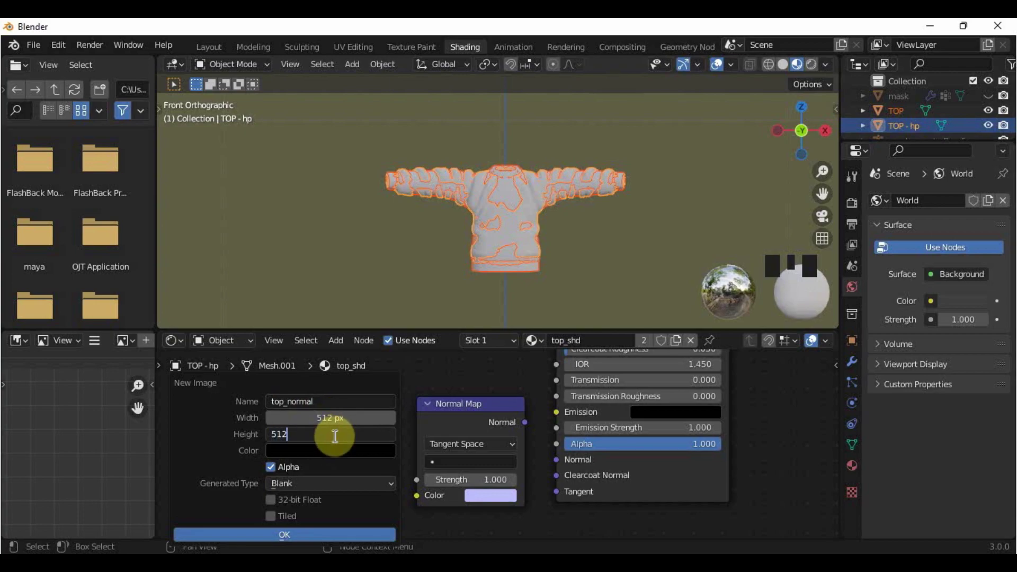
left_click(281, 525)
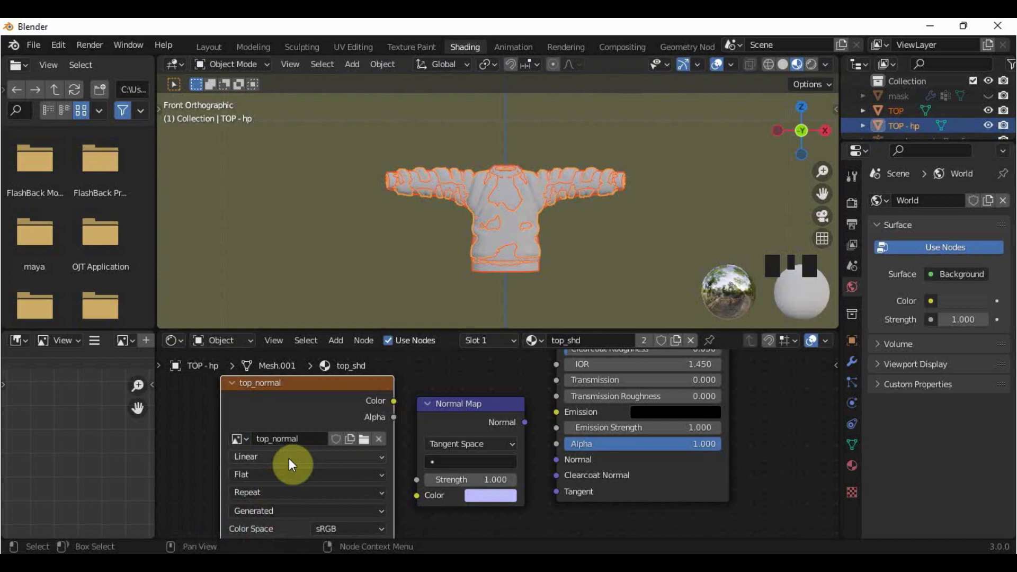
scroll(298, 466, "down", 1)
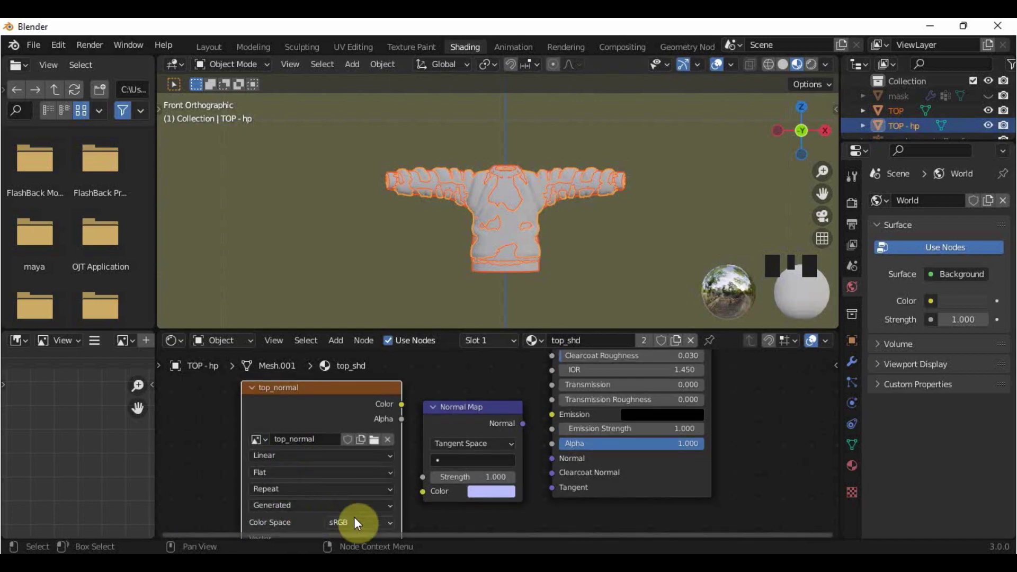
- Set top_normal to Non-Color and wire it through Normal Map into the BSDF's Normal
left_click(384, 523)
left_click(370, 461)
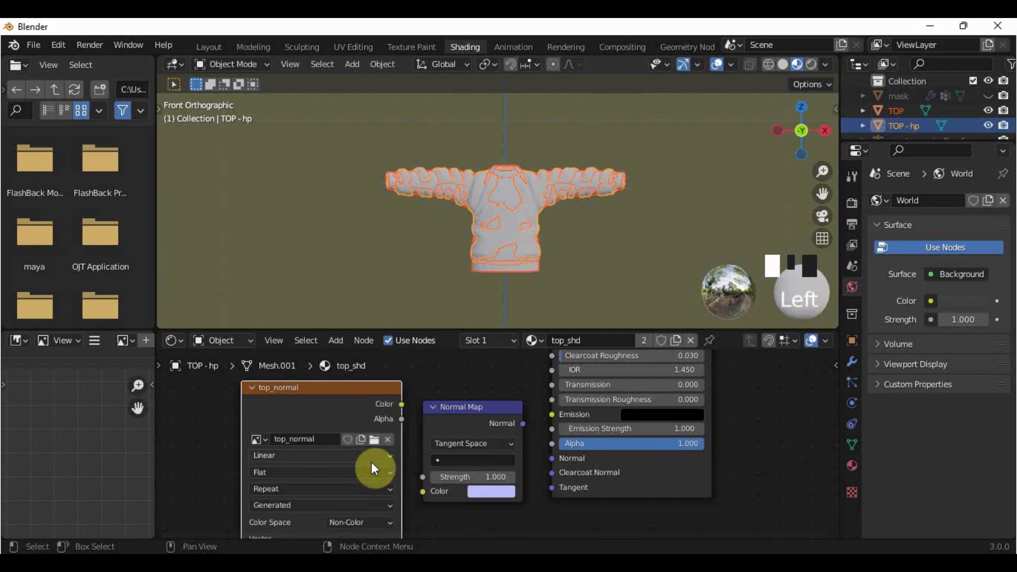
scroll(368, 462, "down", 1)
middle_click_drag(453, 490, 447, 477)
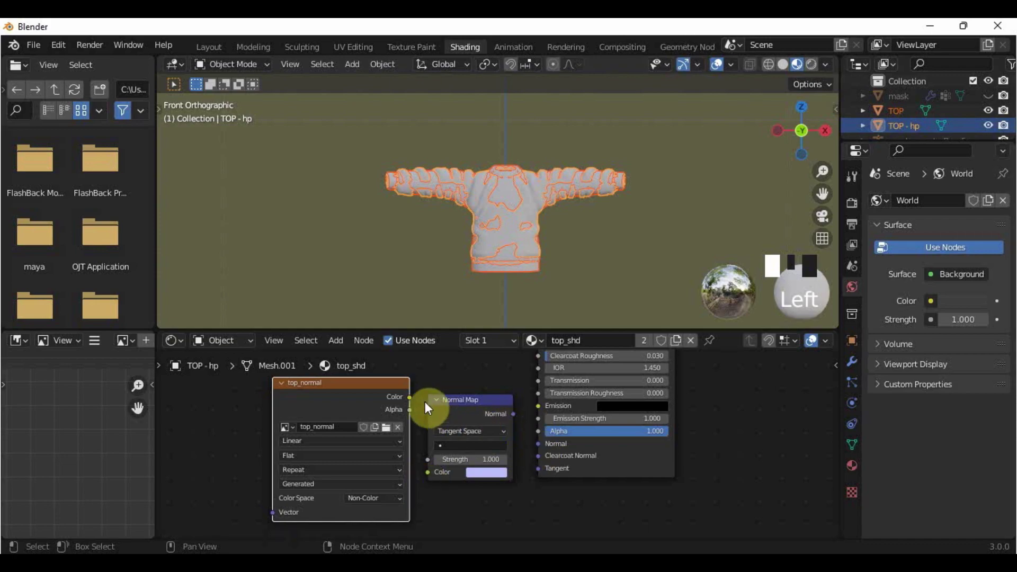
left_click_drag(411, 397, 426, 470)
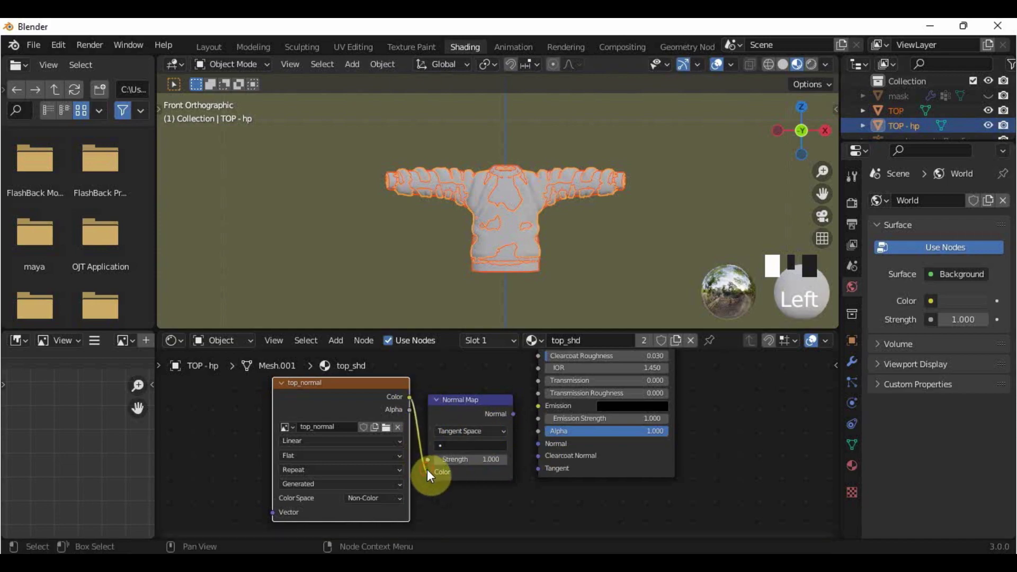
left_click_drag(513, 414, 539, 446)
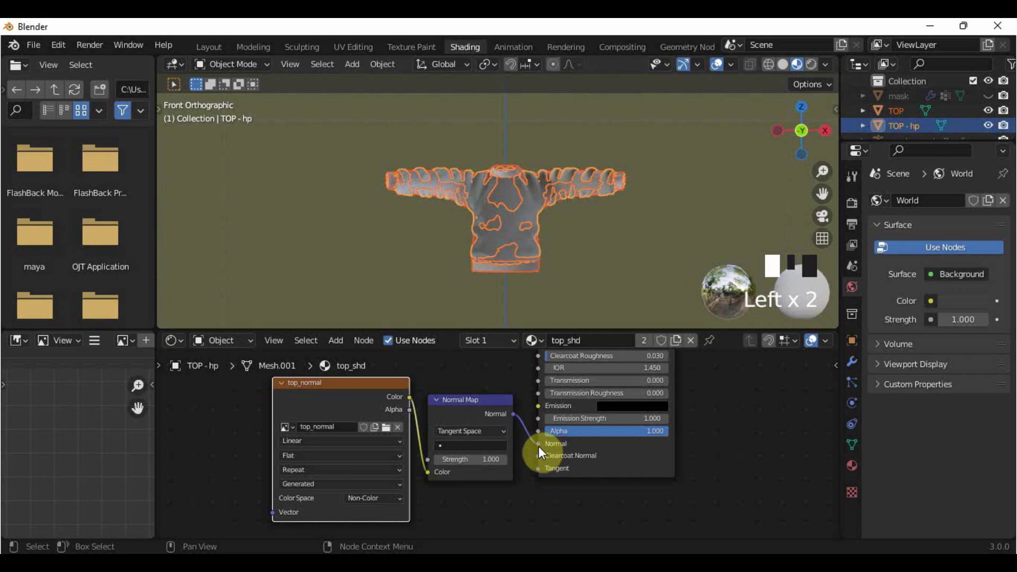
- Switch the render engine to Cycles in Render Properties
left_click(852, 206)
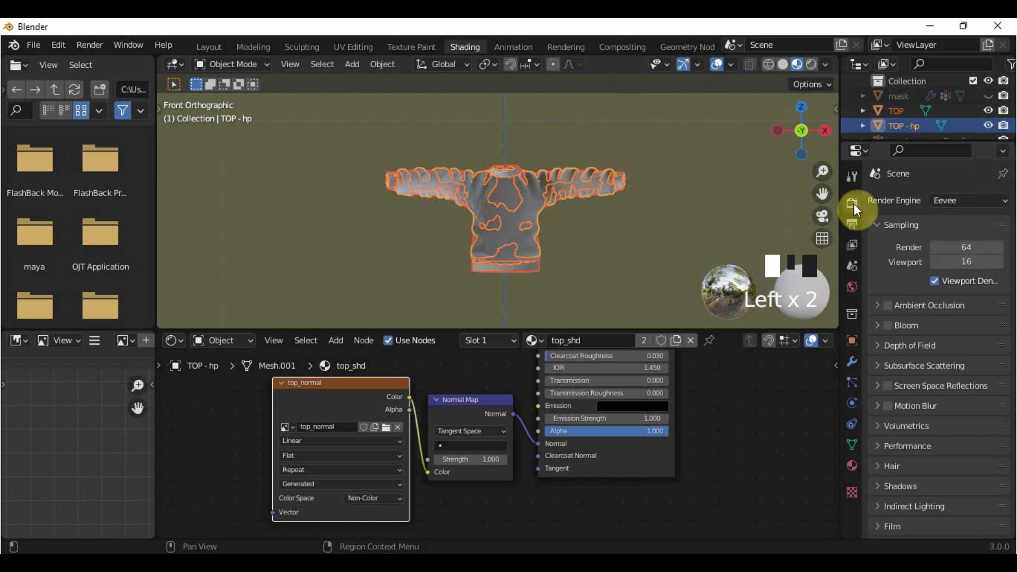
left_click(945, 201)
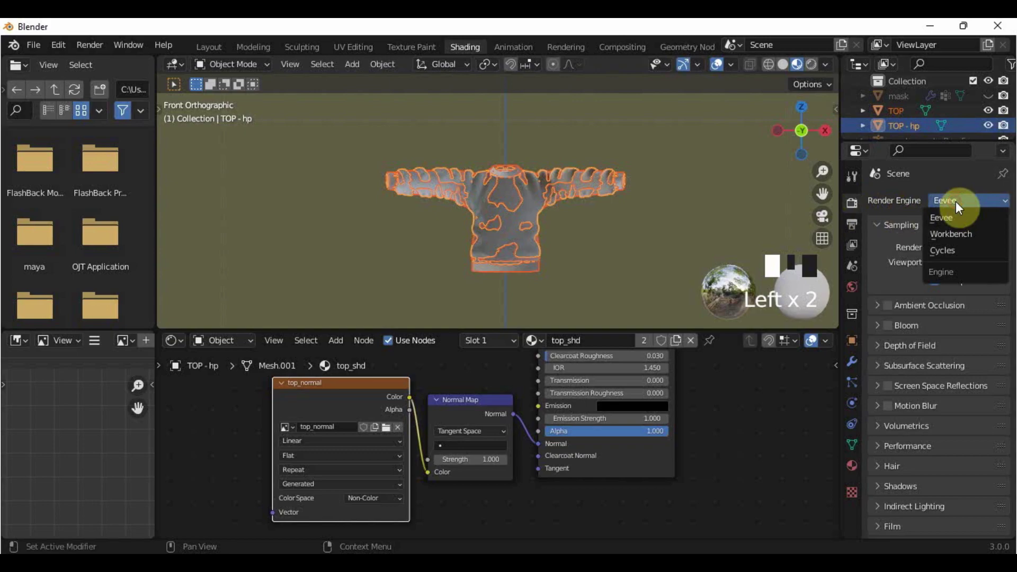
left_click(954, 251)
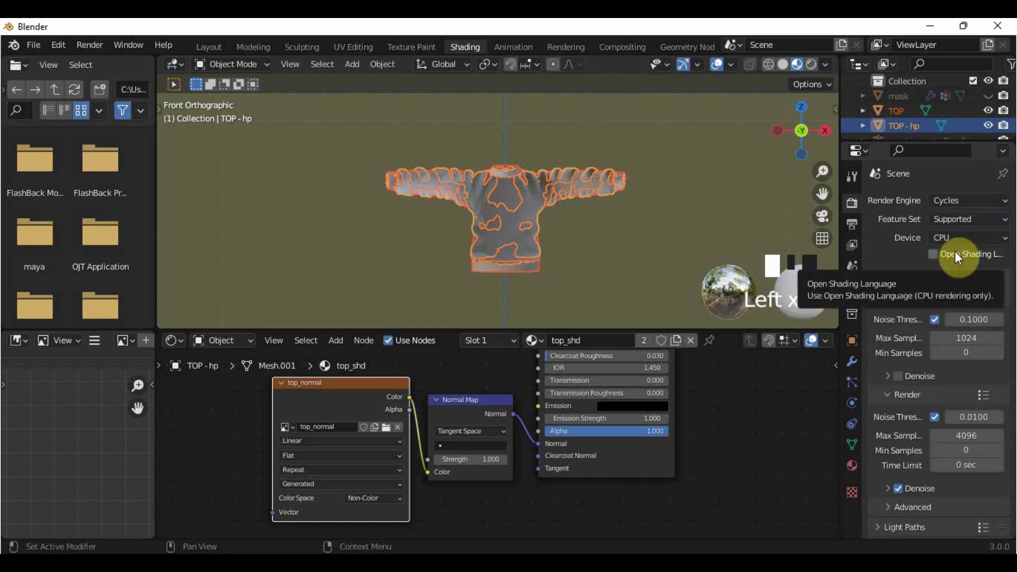
scroll(954, 251, "down", 6)
scroll(954, 251, "down", 2)
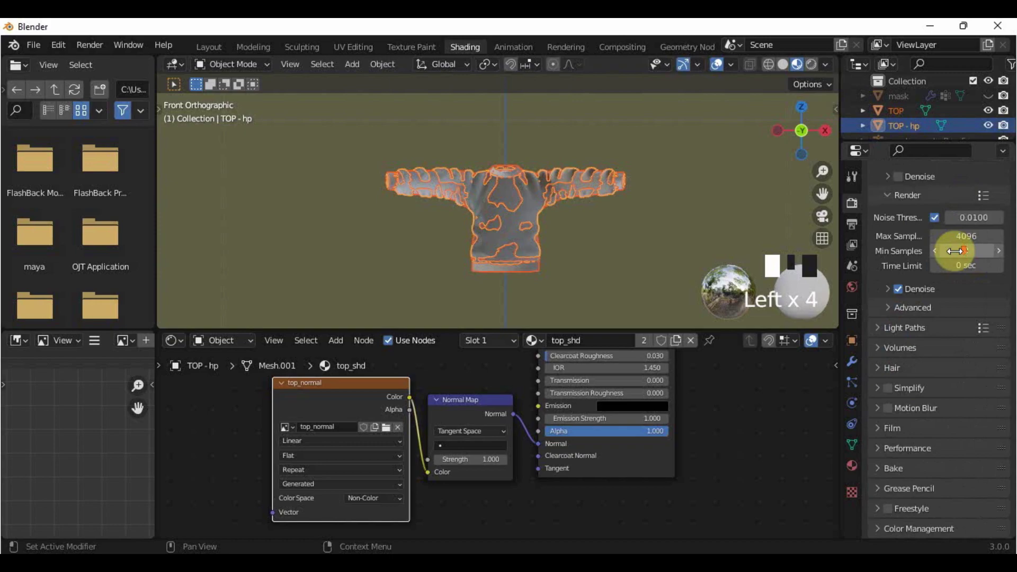
- Set the bake type to Normal and enable Selected to Active
left_click(931, 465)
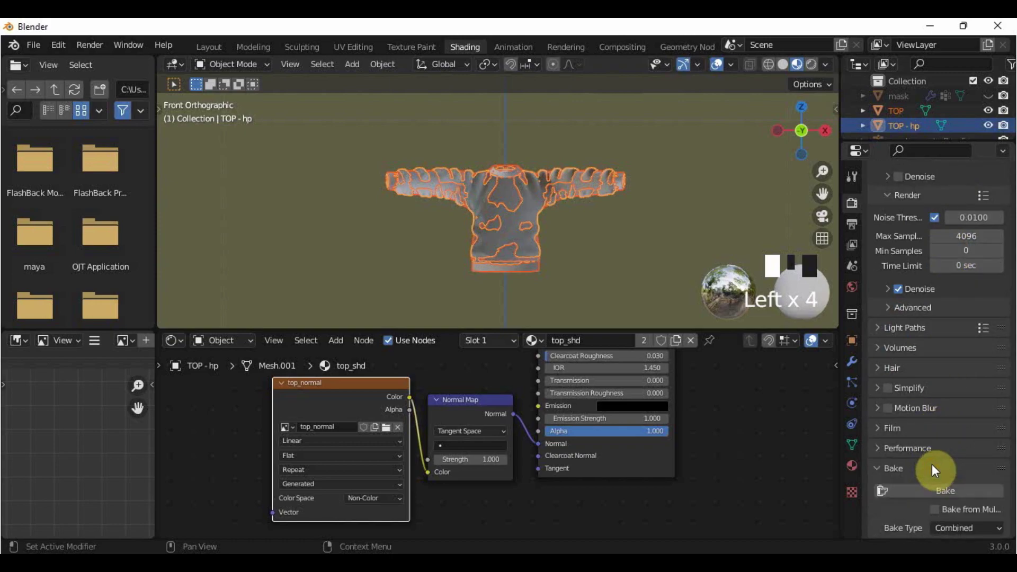
scroll(932, 464, "down", 8)
scroll(943, 441, "down", 3)
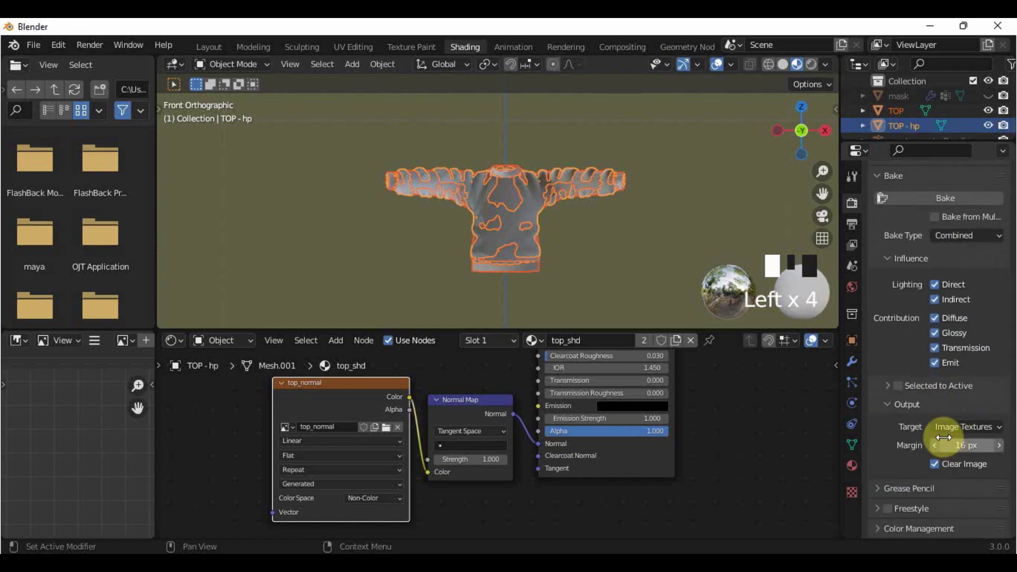
left_click(956, 242)
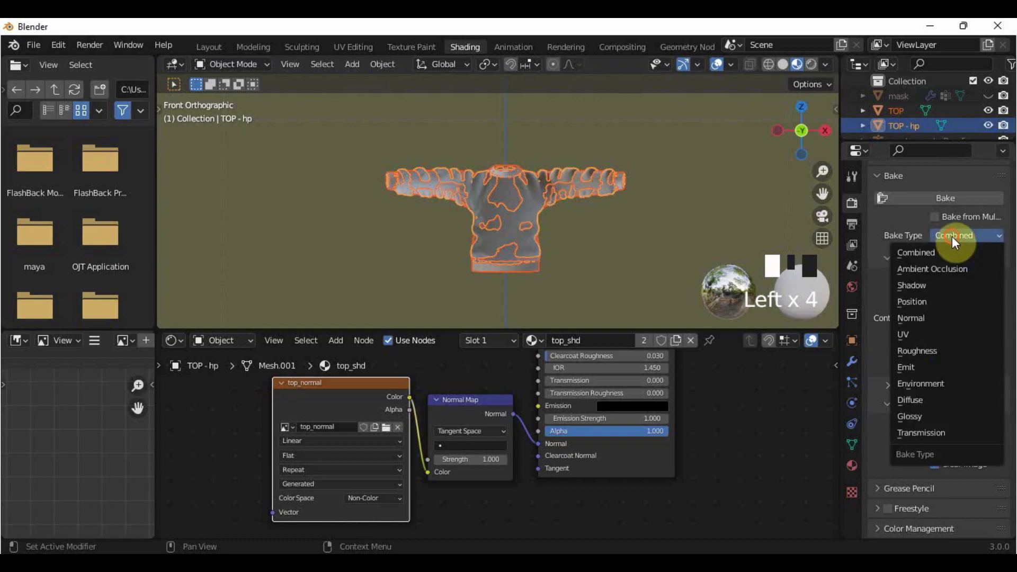
left_click(956, 321)
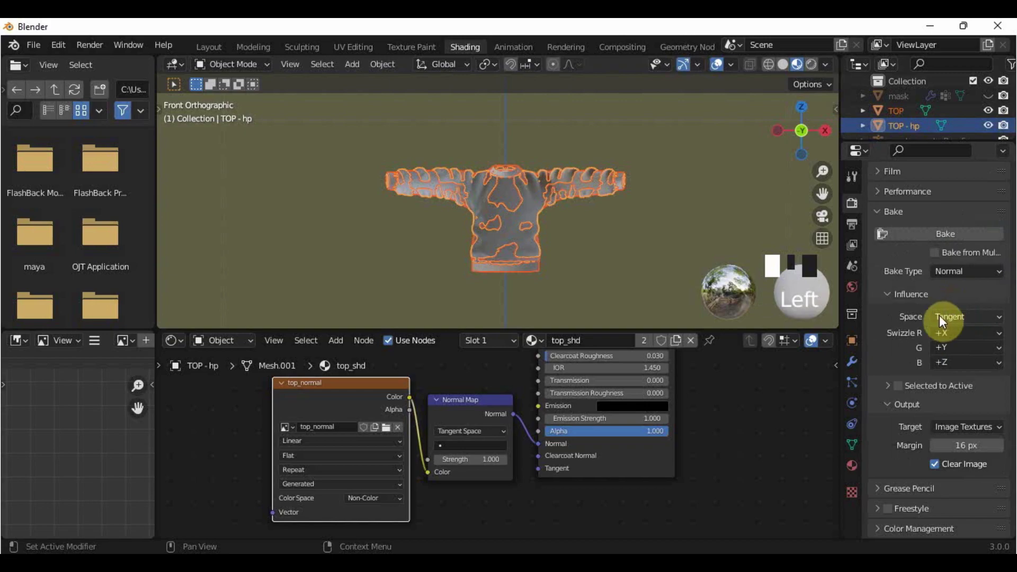
left_click(898, 387)
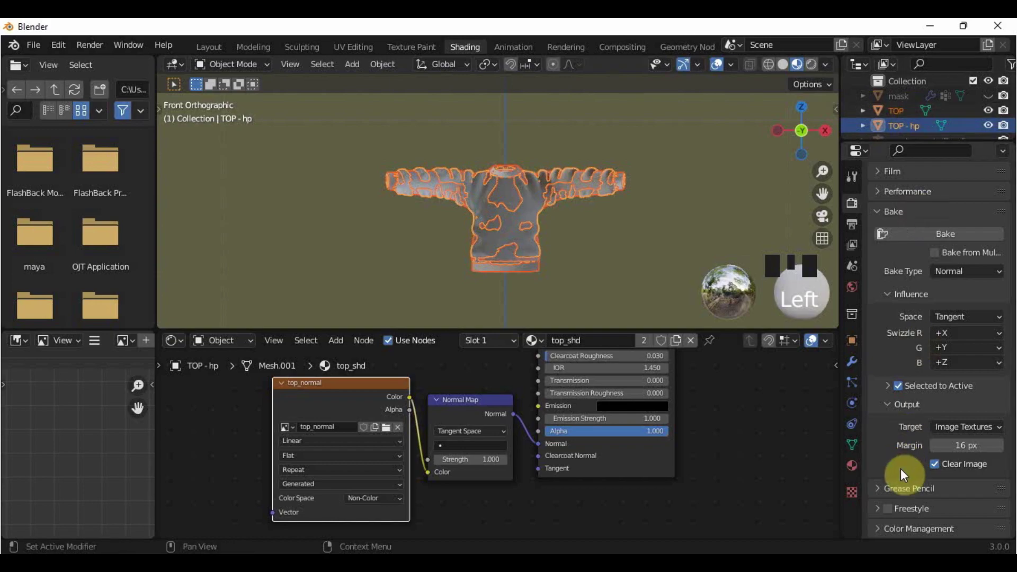
- Set the Selected to Active extrusion distance to 65 m
left_click(888, 386)
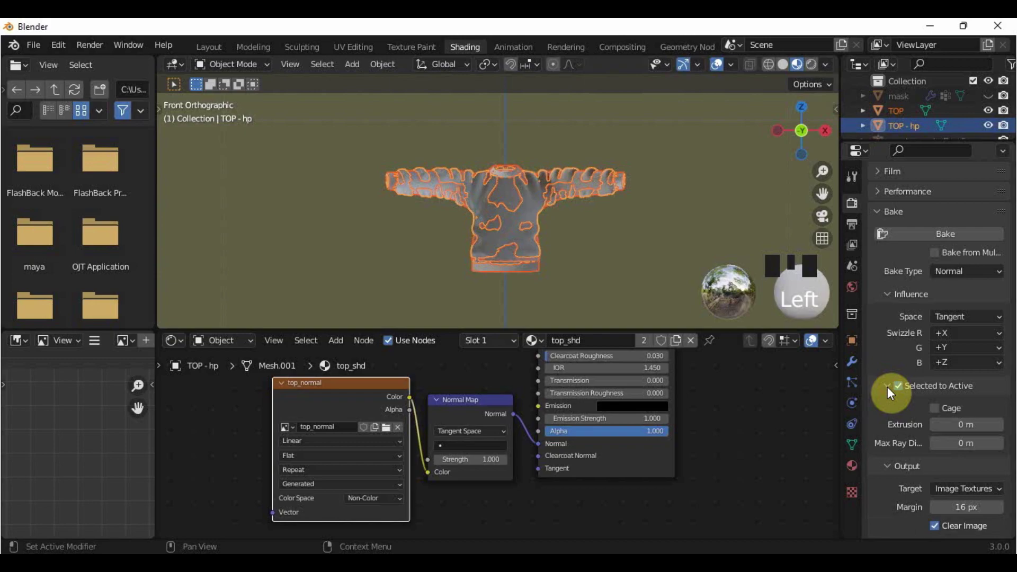
scroll(887, 386, "down", 3)
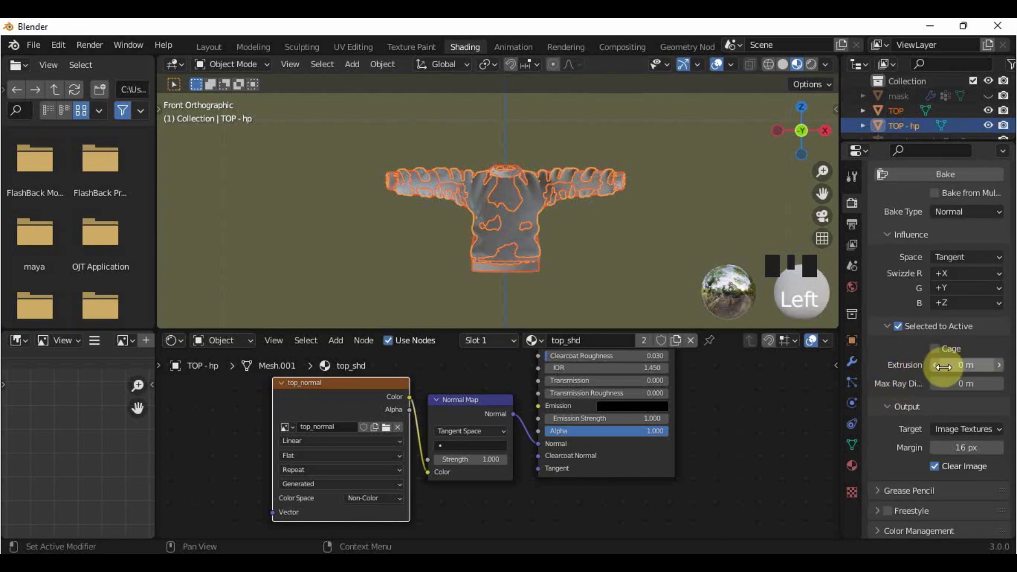
mouse_move(968, 366)
left_mouse_down()
mouse_move(994, 366)
mouse_move(965, 364)
left_mouse_up()
left_click(965, 365)
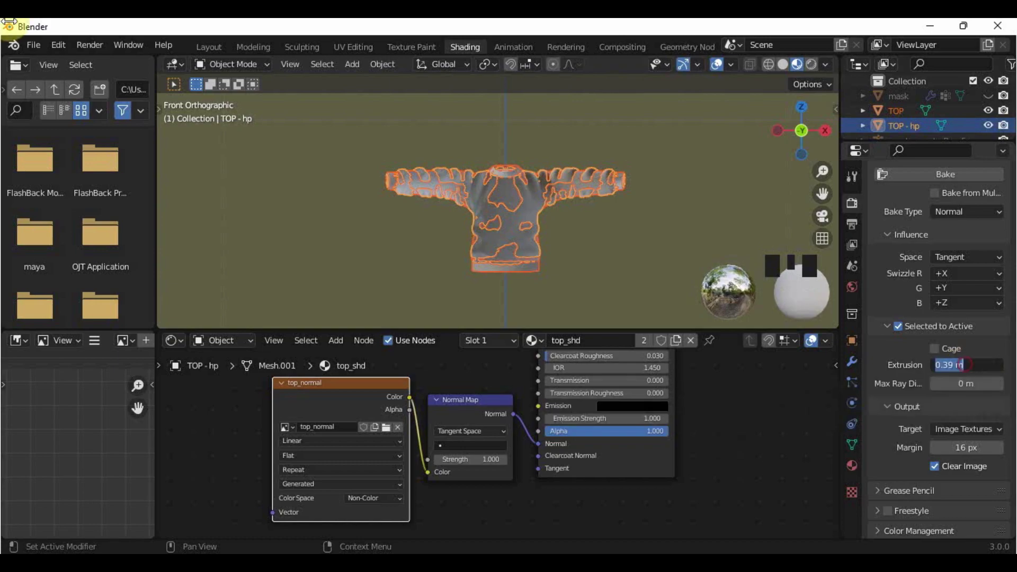
type("65")
left_click(966, 364)
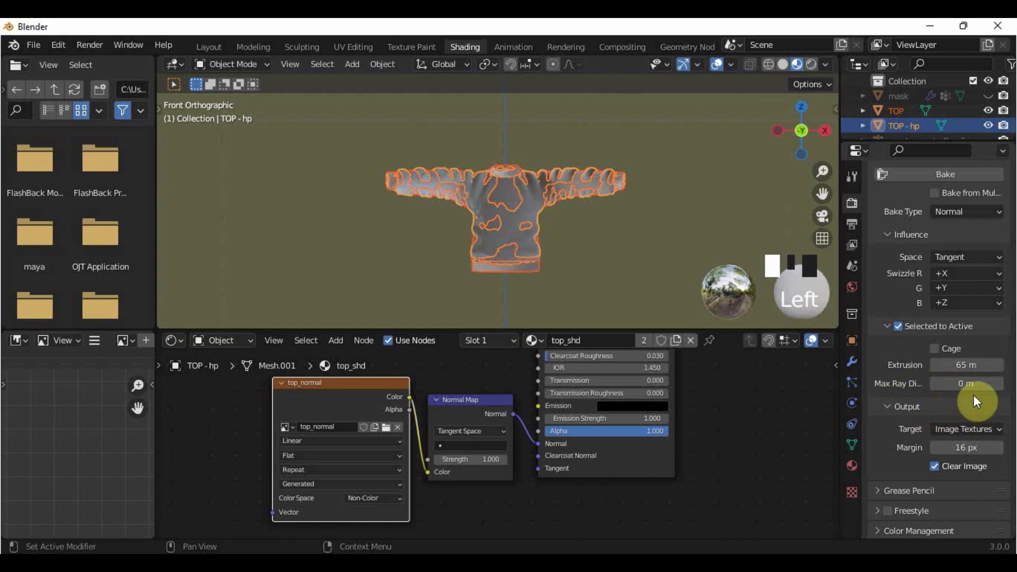
- Set the bake output margin to 0 px
scroll(973, 395, "down", 1)
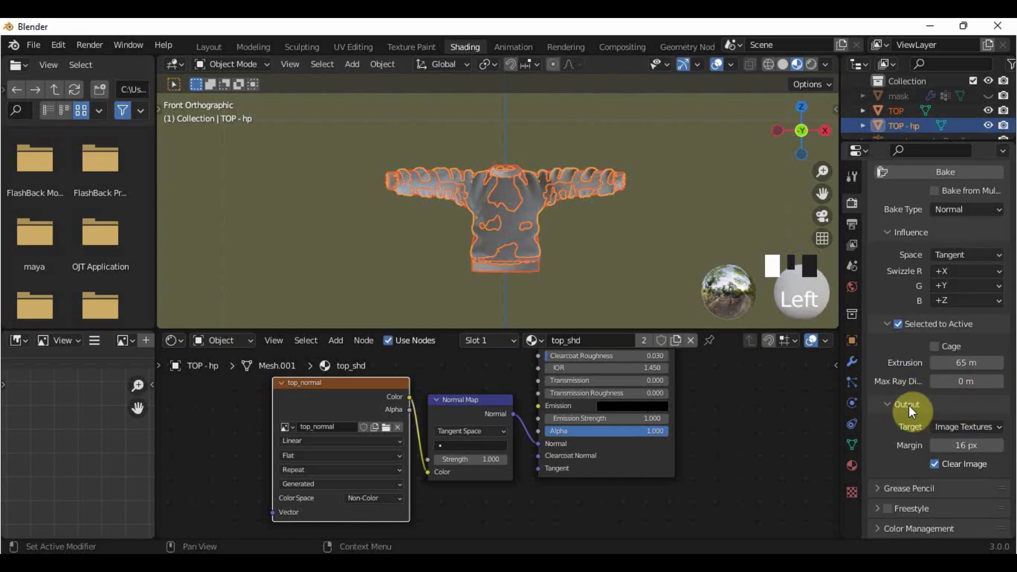
left_click(966, 448)
type("0")
key("Return")
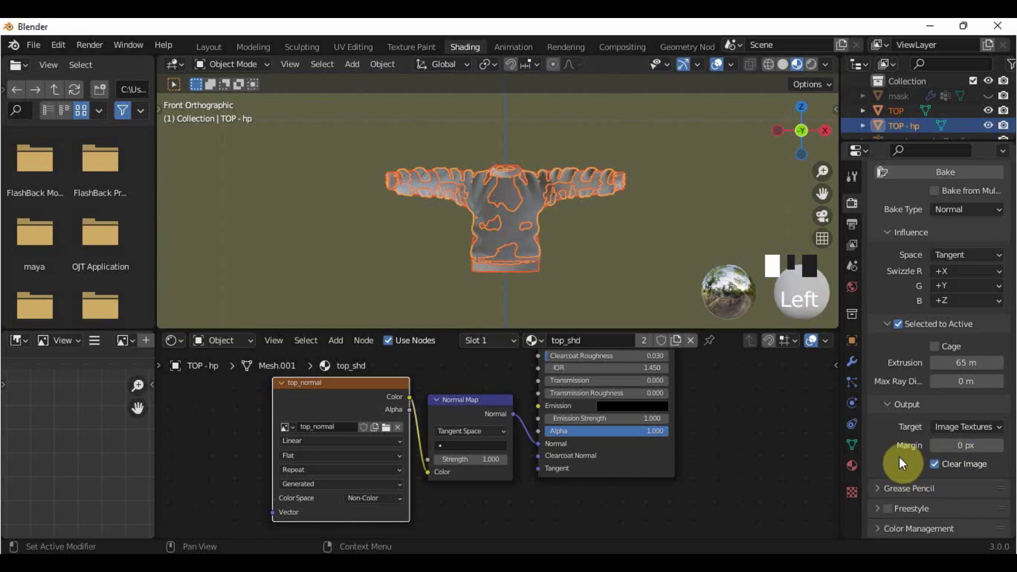
- Bake the high-poly detail as a normal map into the top_normal image
left_click(333, 397)
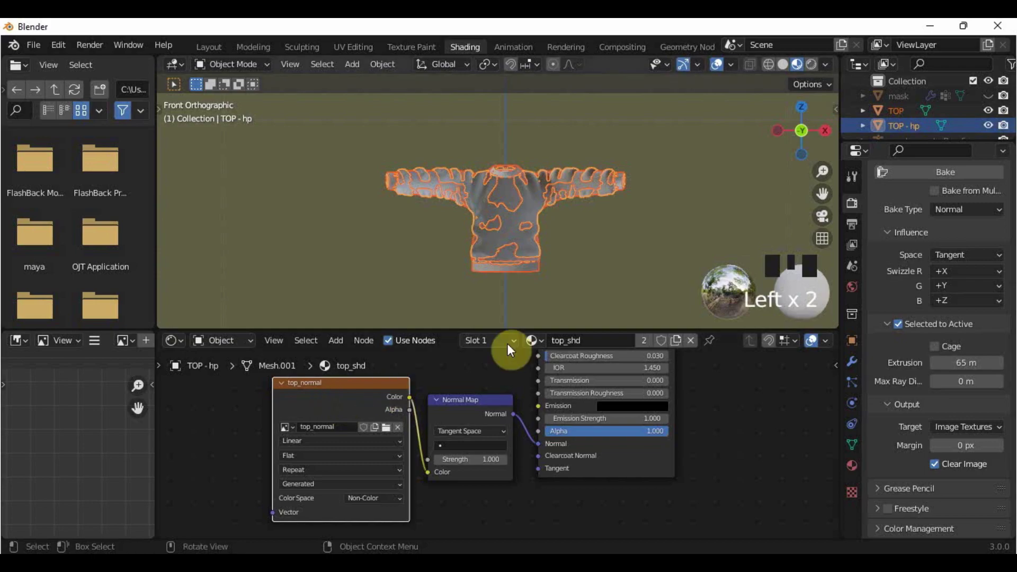
left_click(955, 173)
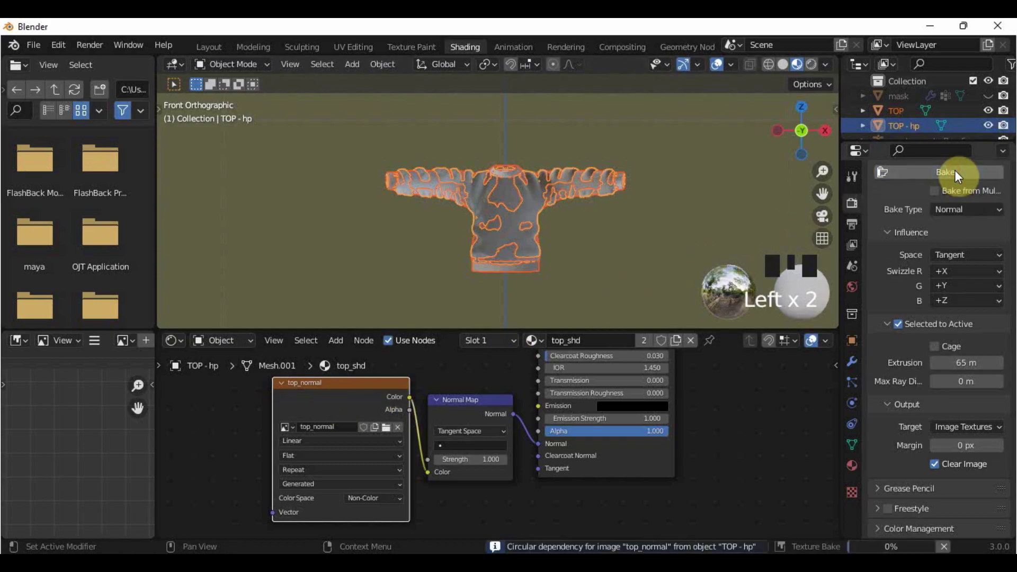
left_click(954, 172)
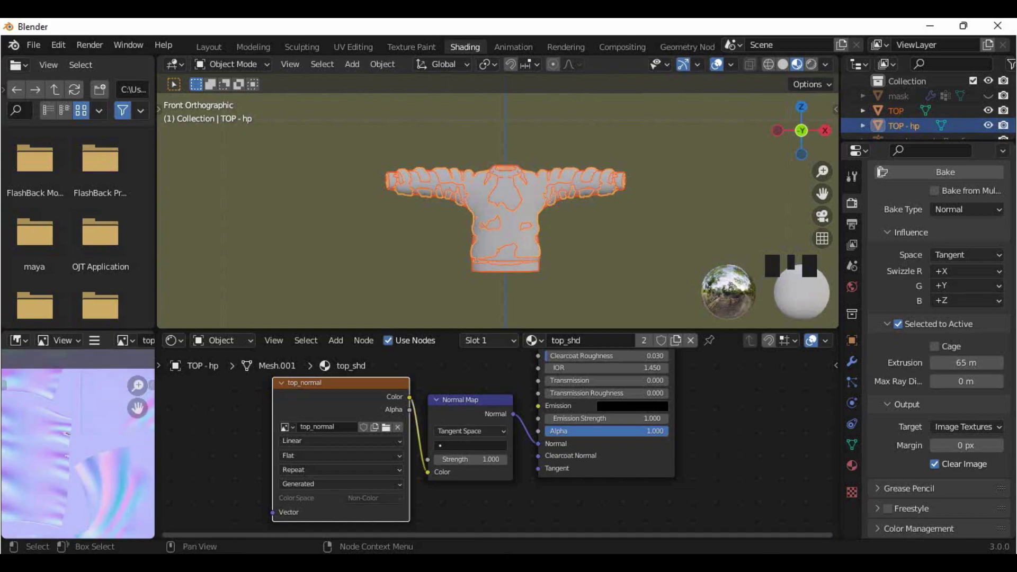
- Widen the image editor and zoom so the full baked top_normal map is visible
scroll(83, 443, "down", 2)
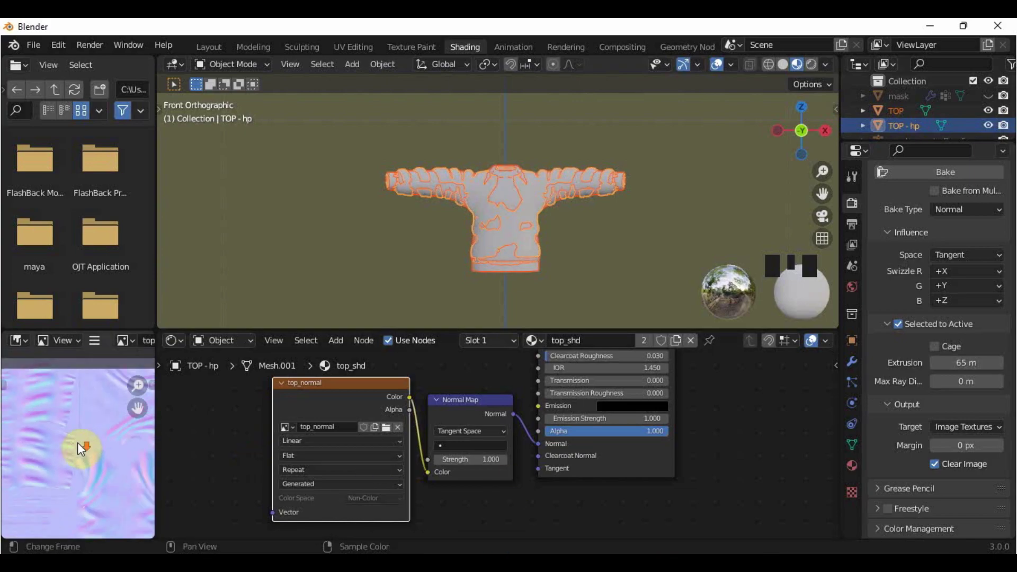
left_click_drag(155, 420, 264, 423)
scroll(189, 442, "up", 4)
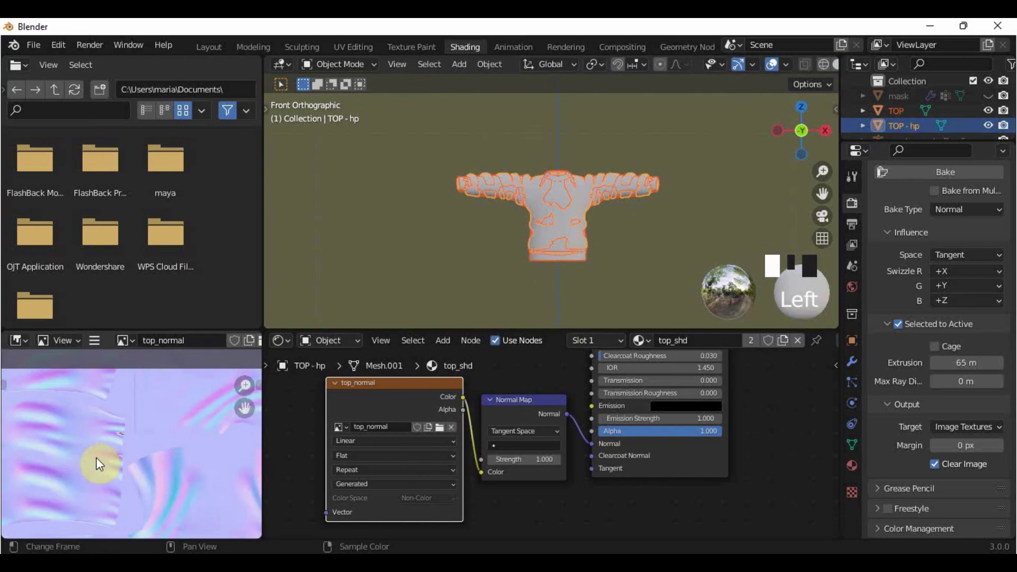
scroll(96, 456, "down", 3)
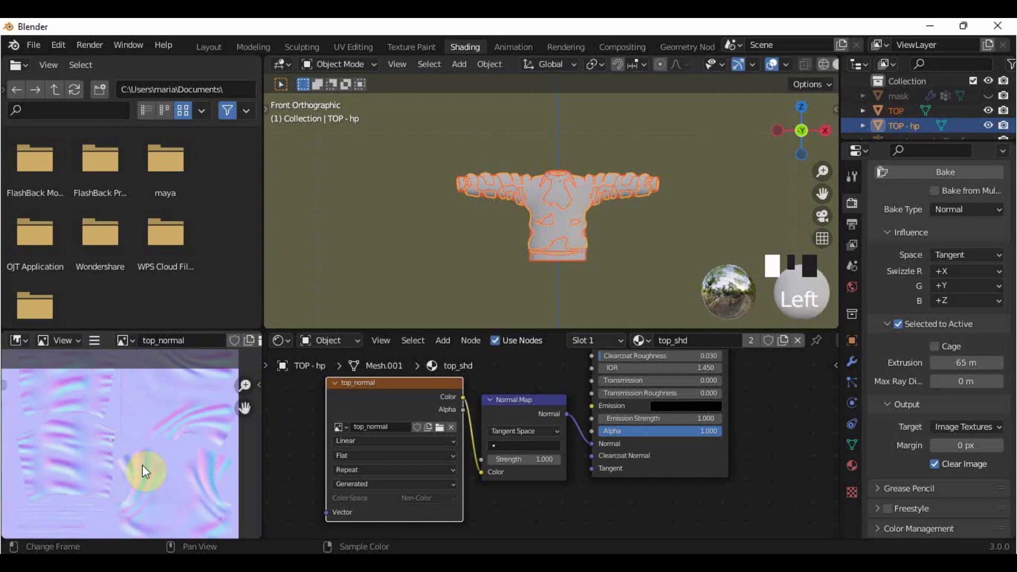
scroll(173, 455, "down", 2)
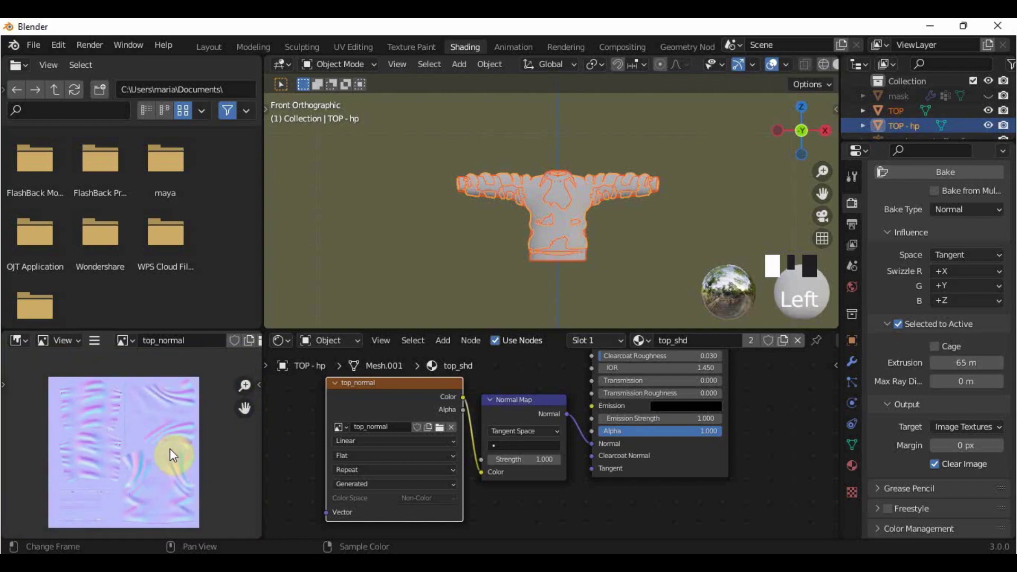
- Invert the green channel of the baked top_normal map
left_click(95, 342)
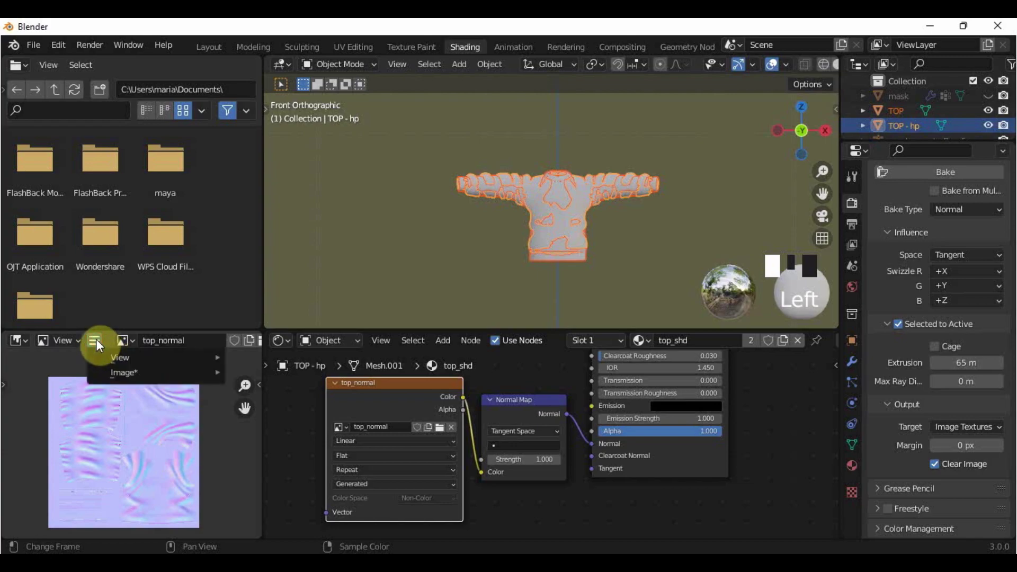
mouse_move(119, 370)
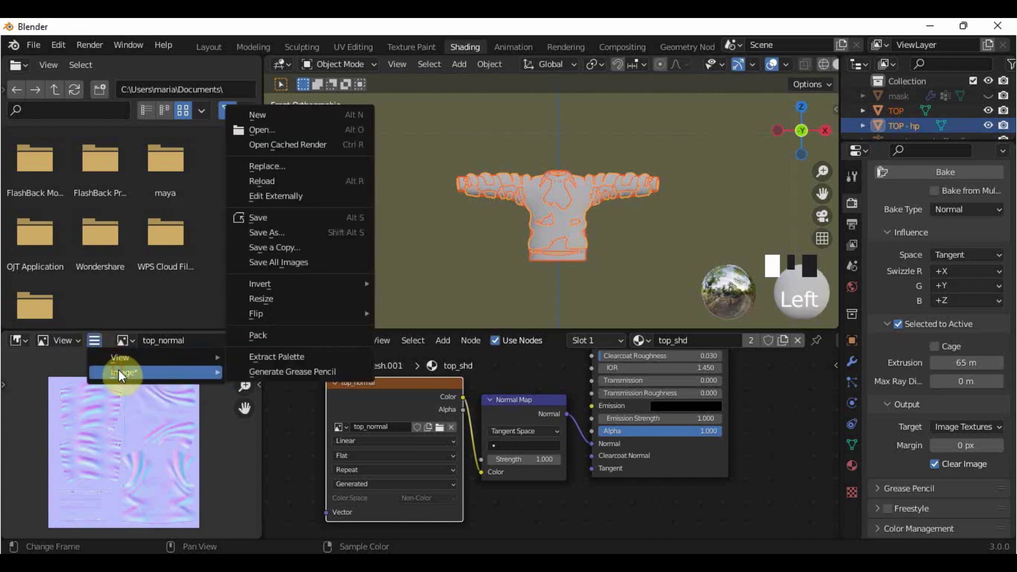
mouse_move(335, 283)
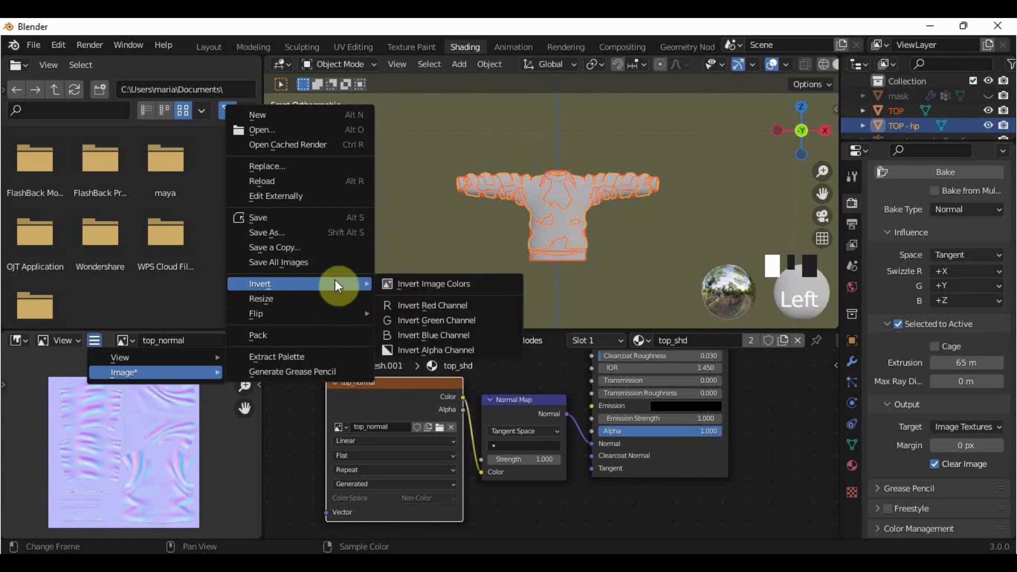
left_click(438, 315)
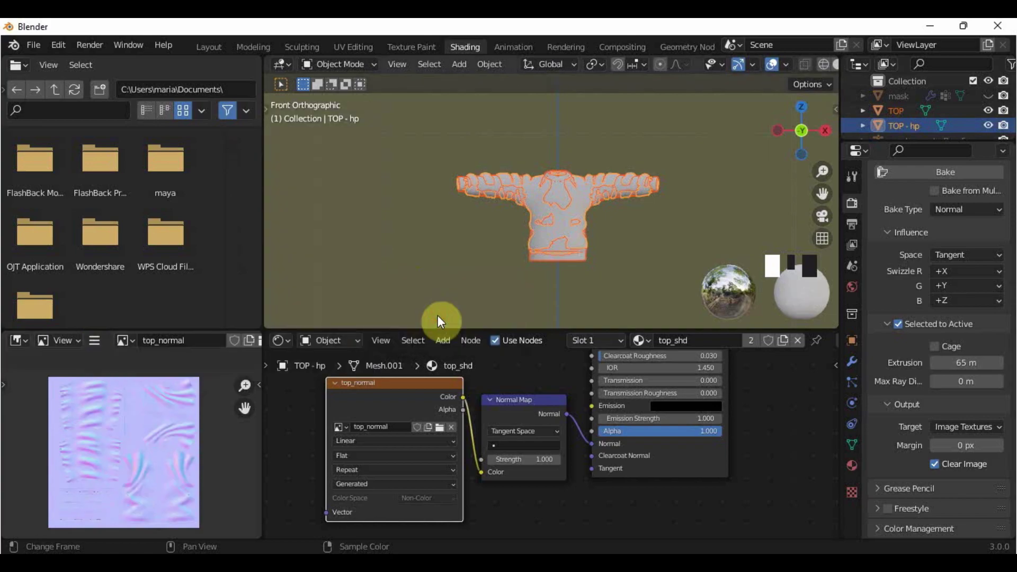
- Enlarge the image editor area and reposition the normal map to inspect the result
middle_click_drag(153, 497, 154, 468)
scroll(146, 440, "up", 2)
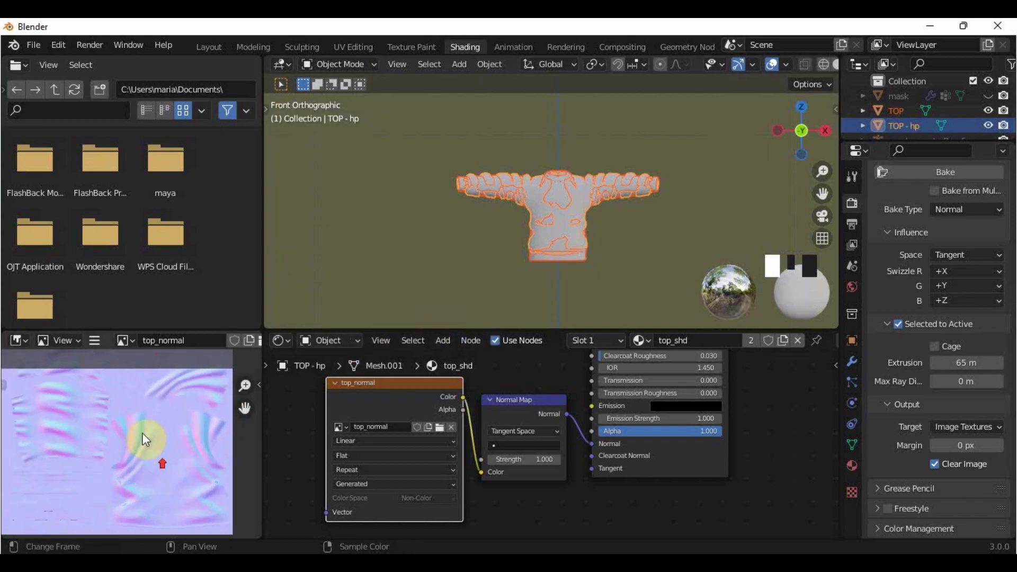
scroll(130, 470, "down", 3)
left_click_drag(197, 331, 200, 264)
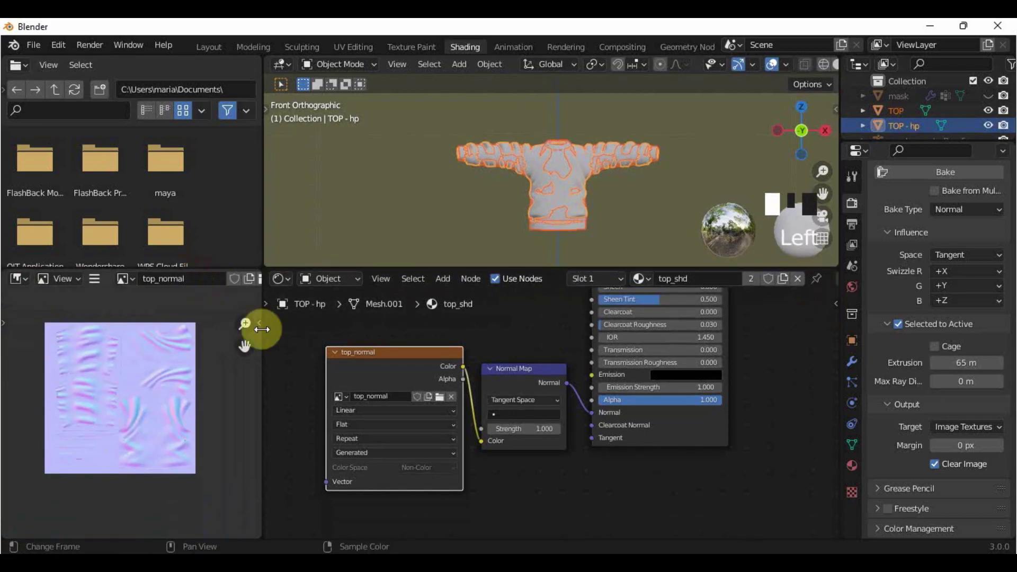
left_click_drag(261, 348, 286, 351)
scroll(176, 440, "up", 3)
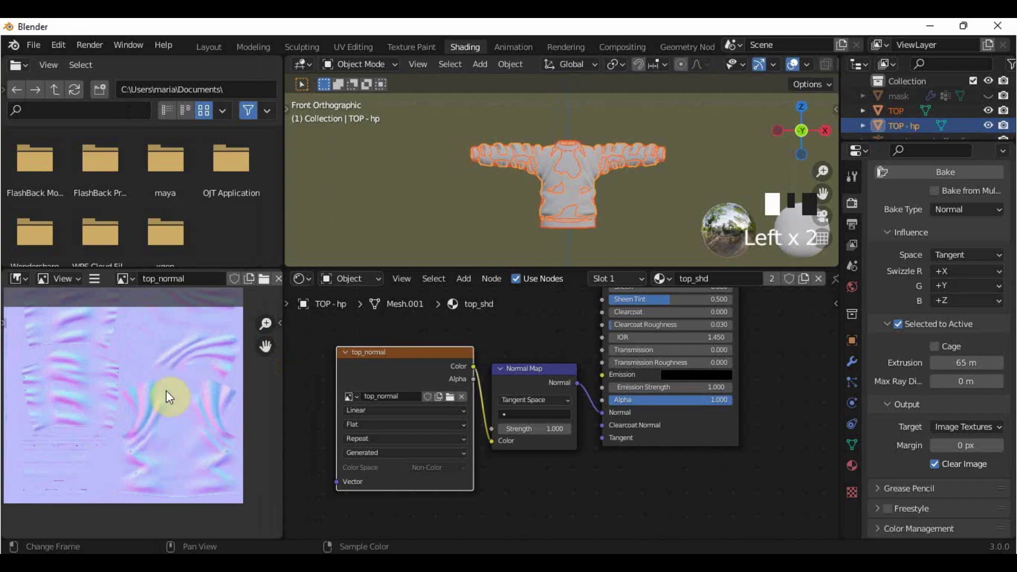
middle_click_drag(171, 380, 192, 410)
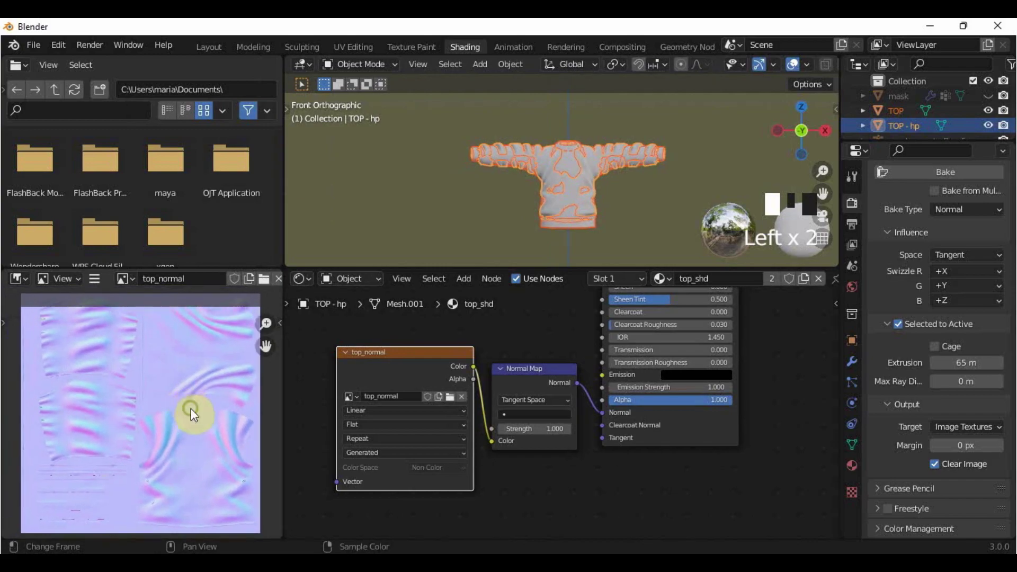
left_click(97, 279)
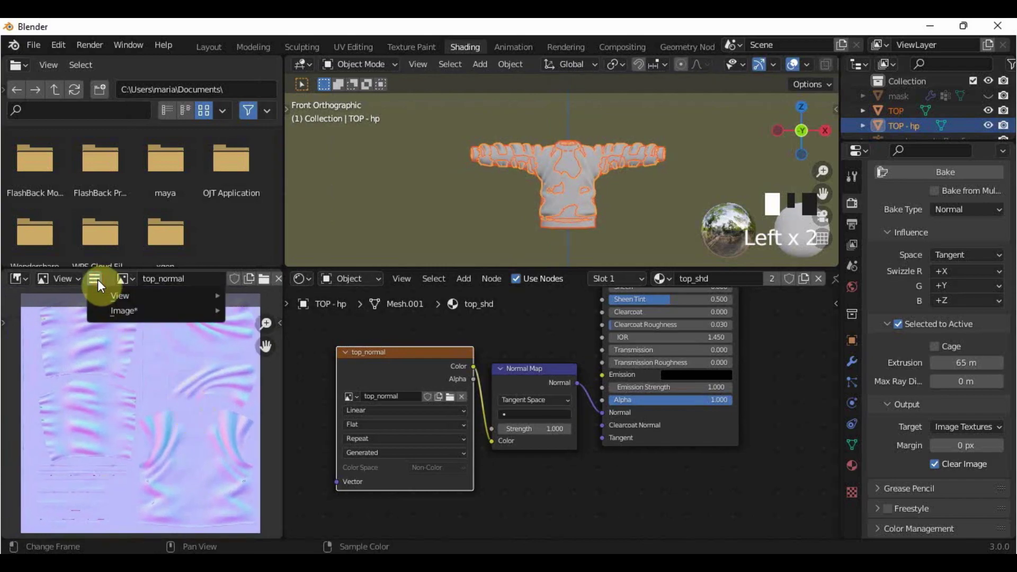
- Save the normal map as top_normal.png in the Desktop's ZEPETO folder
mouse_move(102, 313)
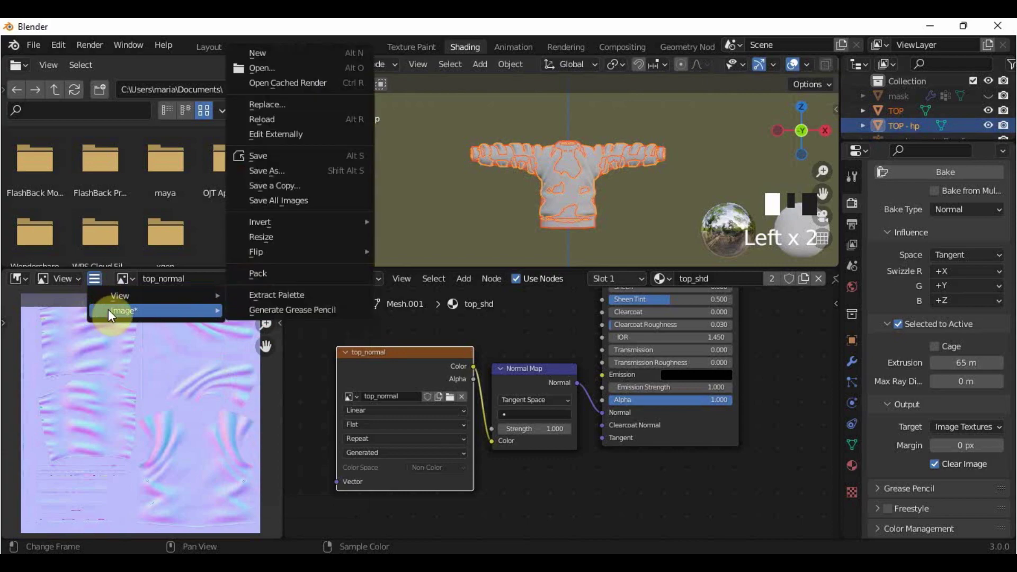
left_click(310, 172)
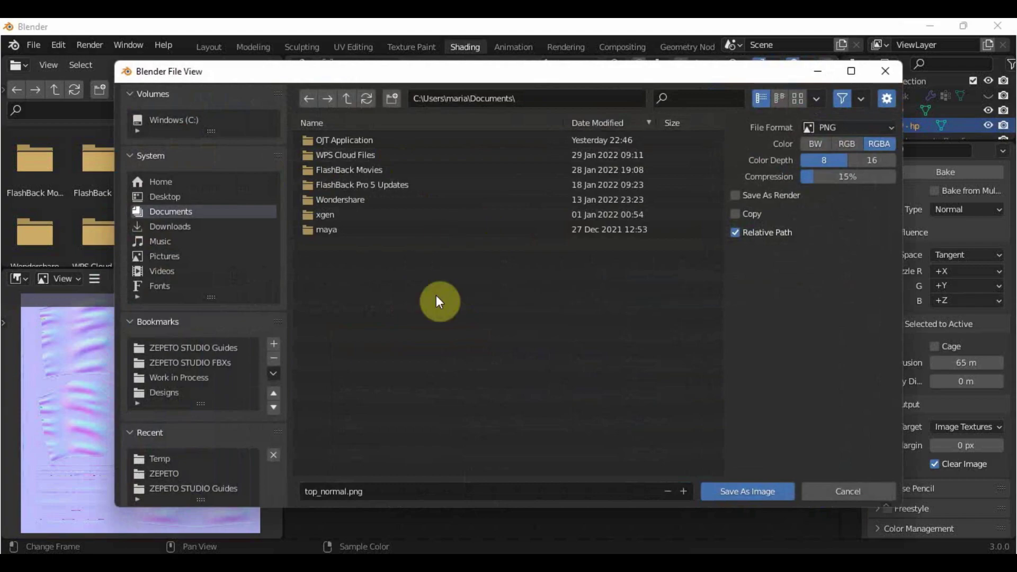
left_click(218, 196)
double_click(341, 140)
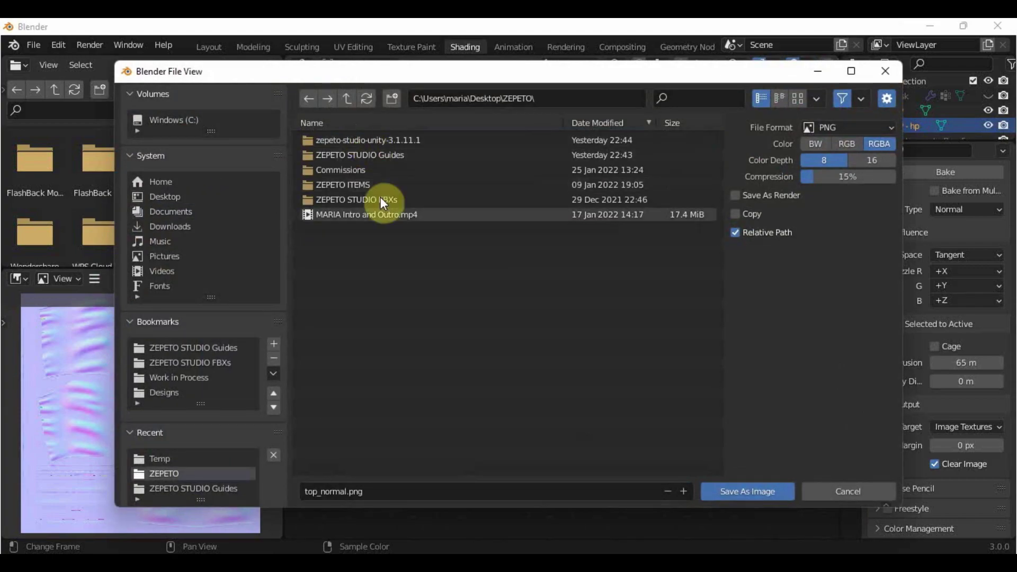
left_click(730, 494)
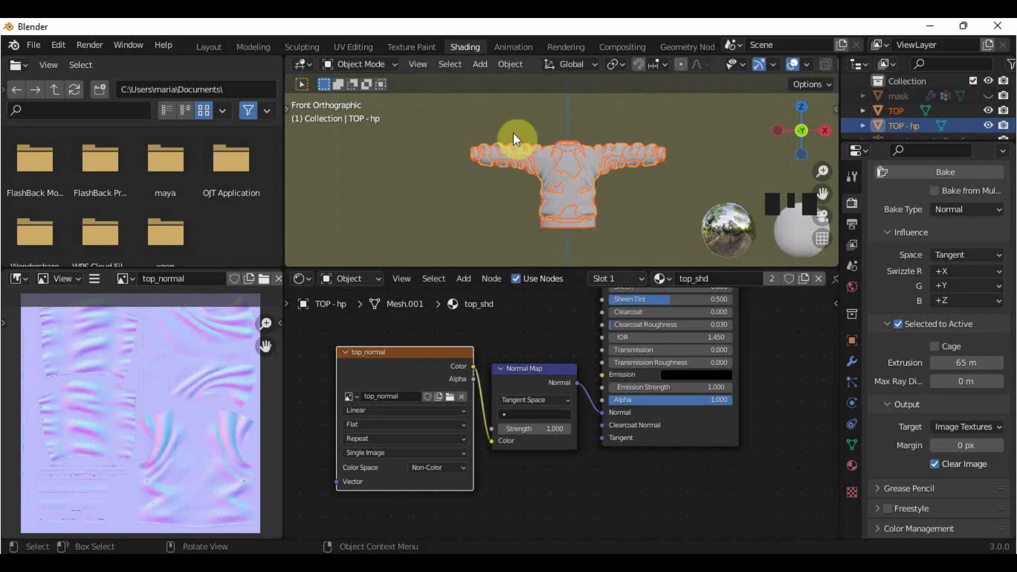
- In Layout, hide TOP-hp and view the 876-face low-poly TOP's baked normal detail in Material Preview
left_click(200, 47)
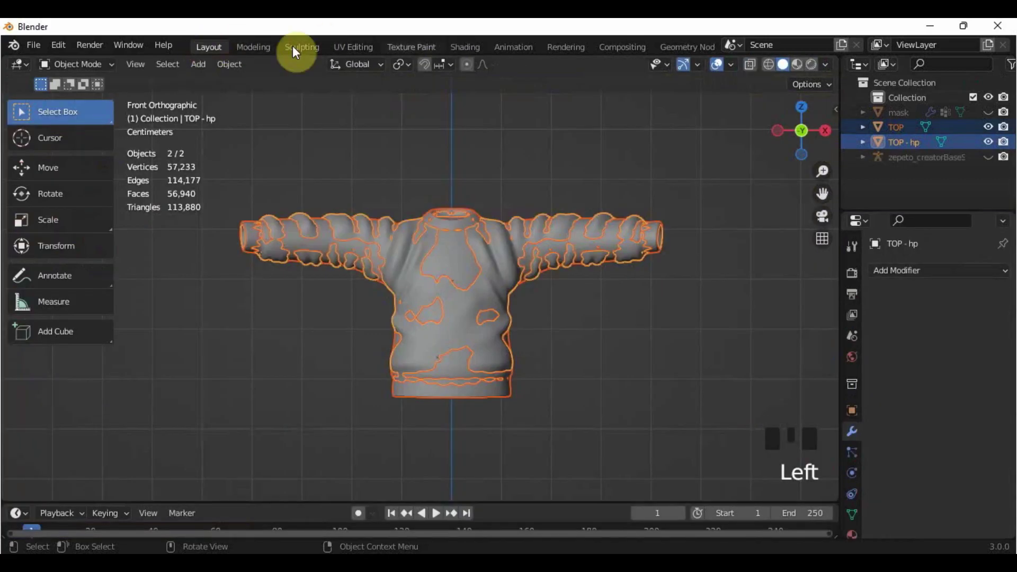
left_click(986, 142)
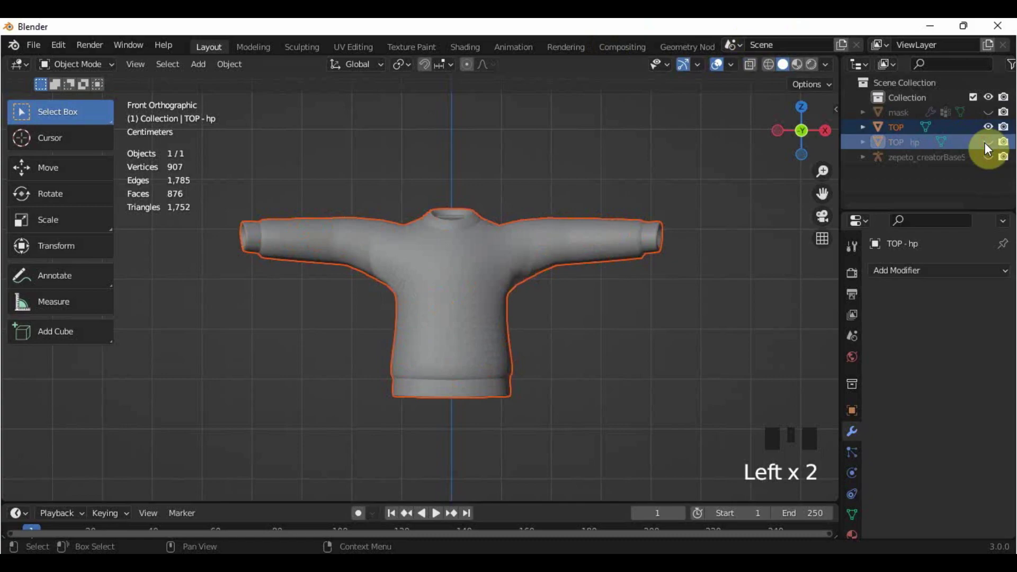
left_click(797, 65)
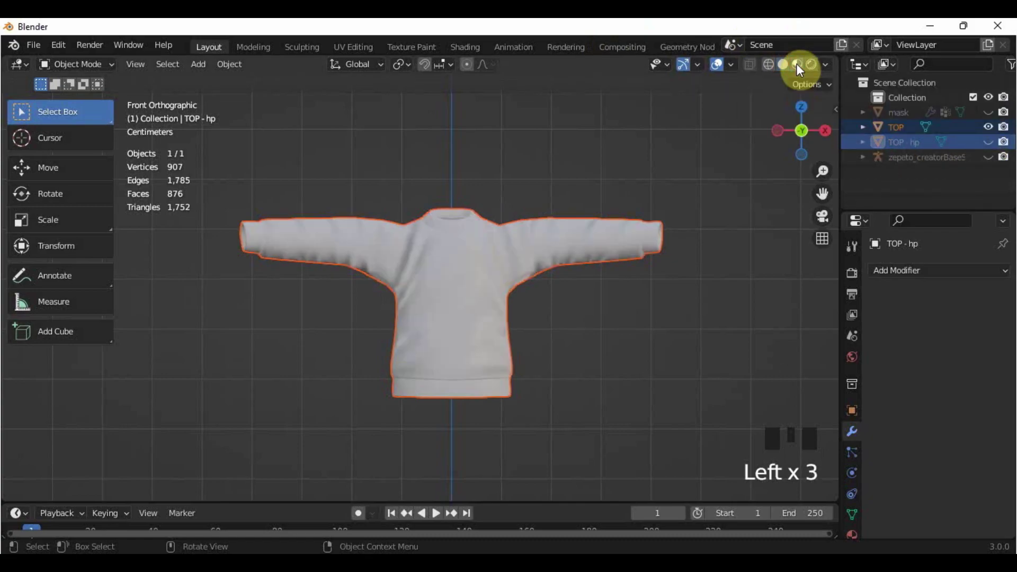
scroll(593, 294, "down", 2)
middle_click_drag(593, 294, 710, 316)
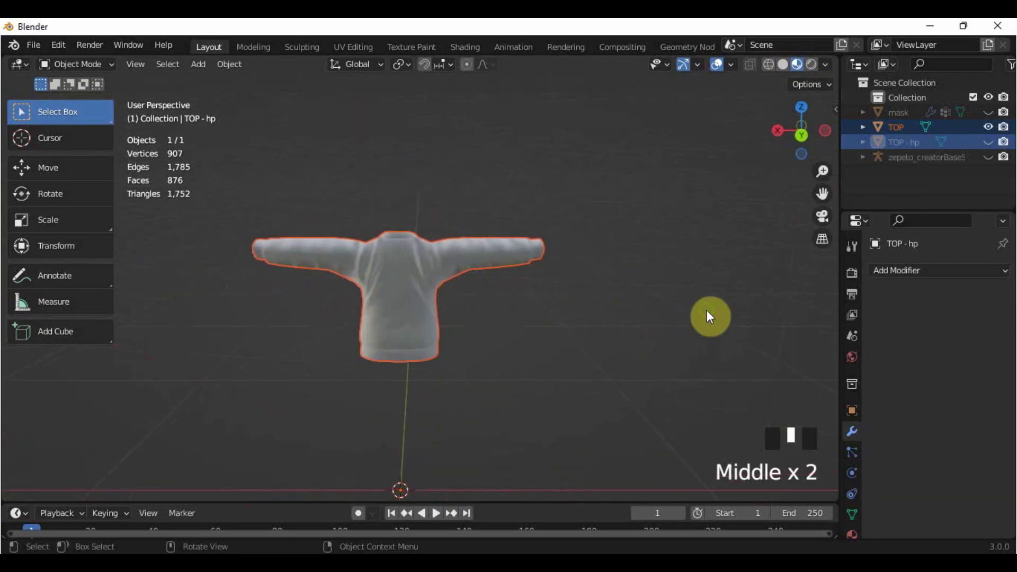